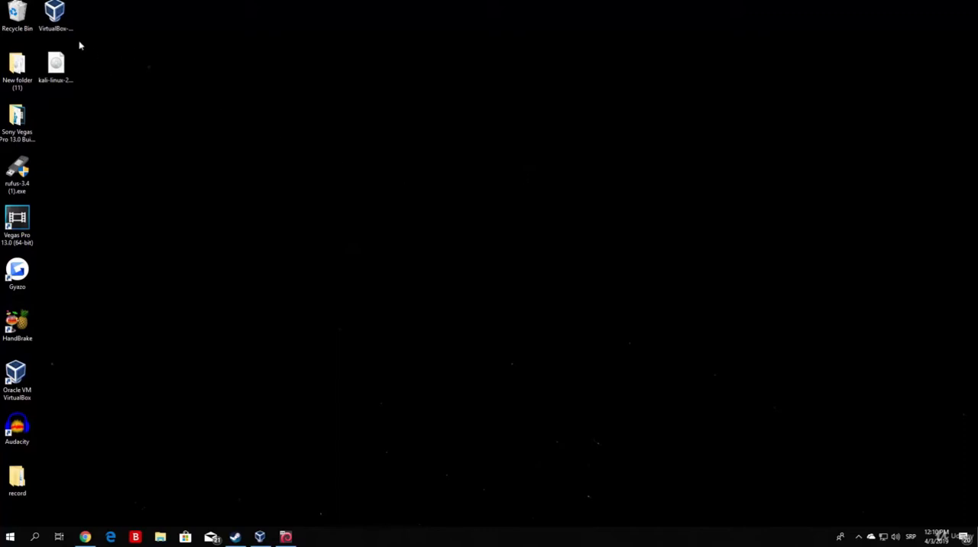
Step: Move the VirtualBox installer from the icon column to the empty middle area of the desktop
left_click_drag(57, 17, 398, 195)
left_click_drag(423, 233, 314, 125)
left_click(315, 125)
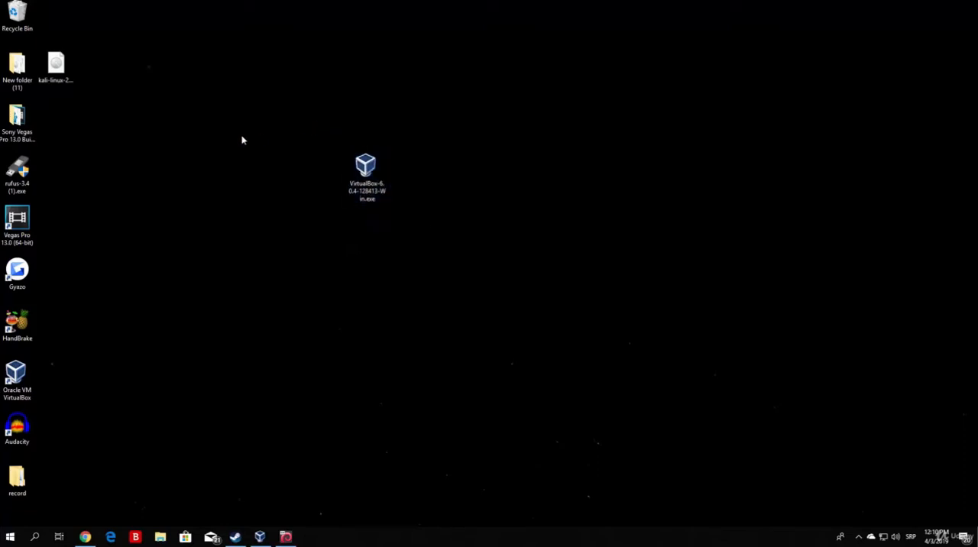
left_click_drag(424, 229, 316, 133)
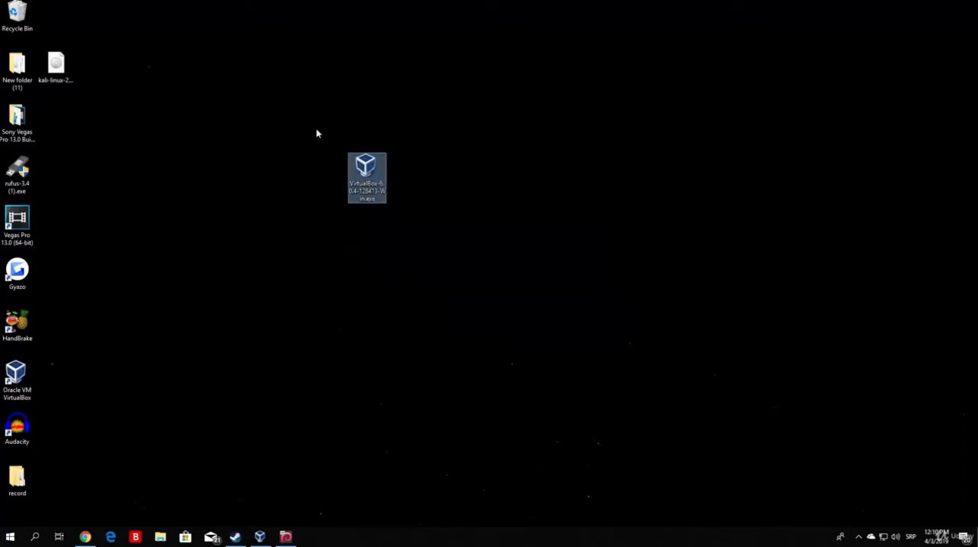
left_click(316, 133)
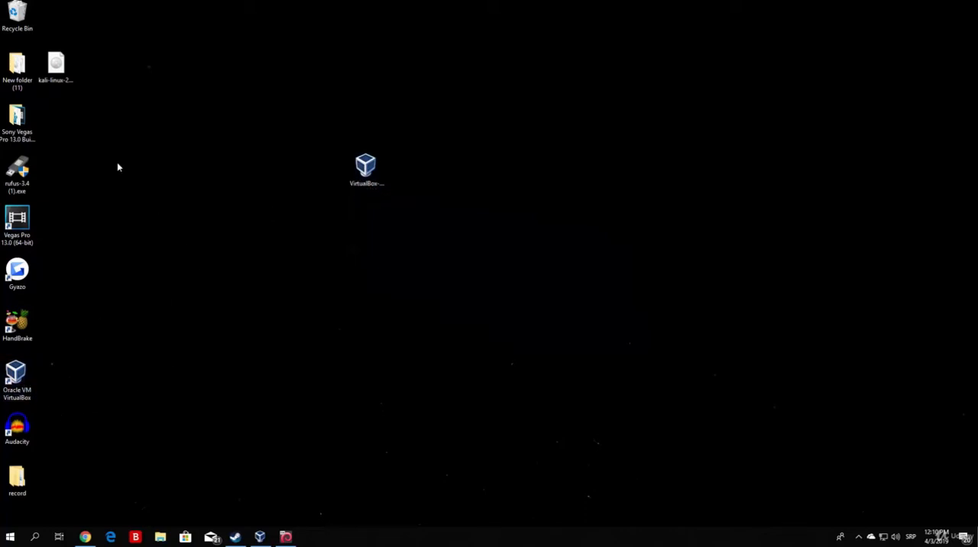
Step: Move the Kali Linux ISO out of the icon column to a spot beside the VirtualBox installer
left_click_drag(56, 65, 484, 168)
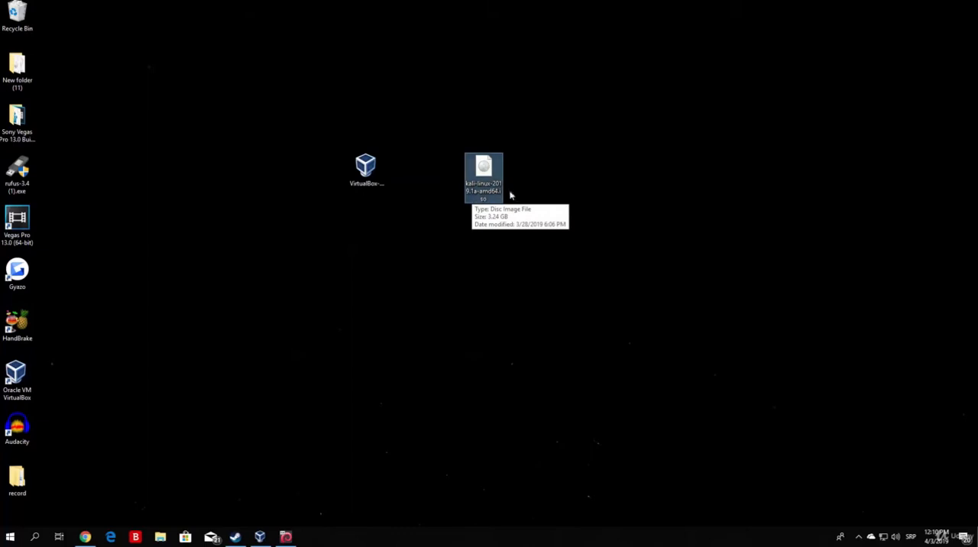
left_click_drag(528, 231, 439, 115)
left_click(440, 119)
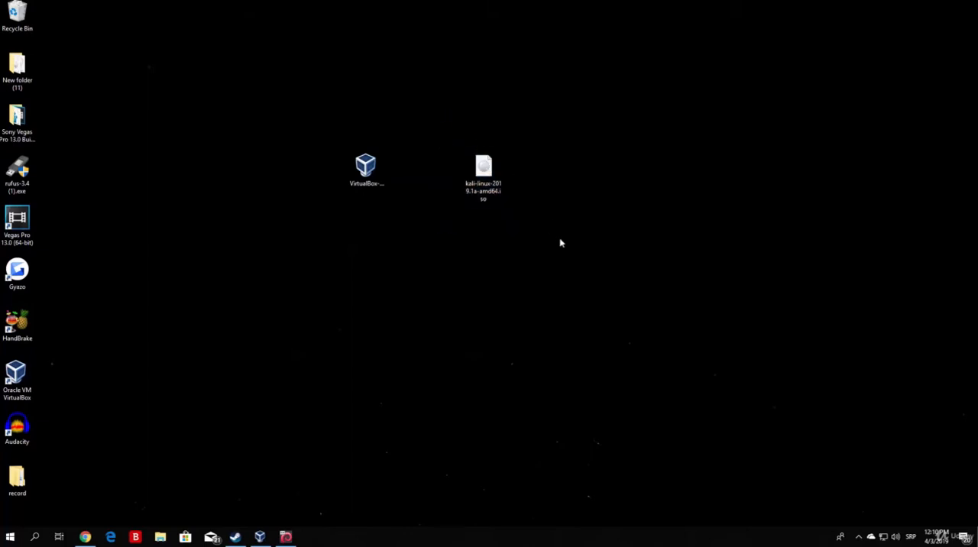
left_click_drag(561, 241, 294, 107)
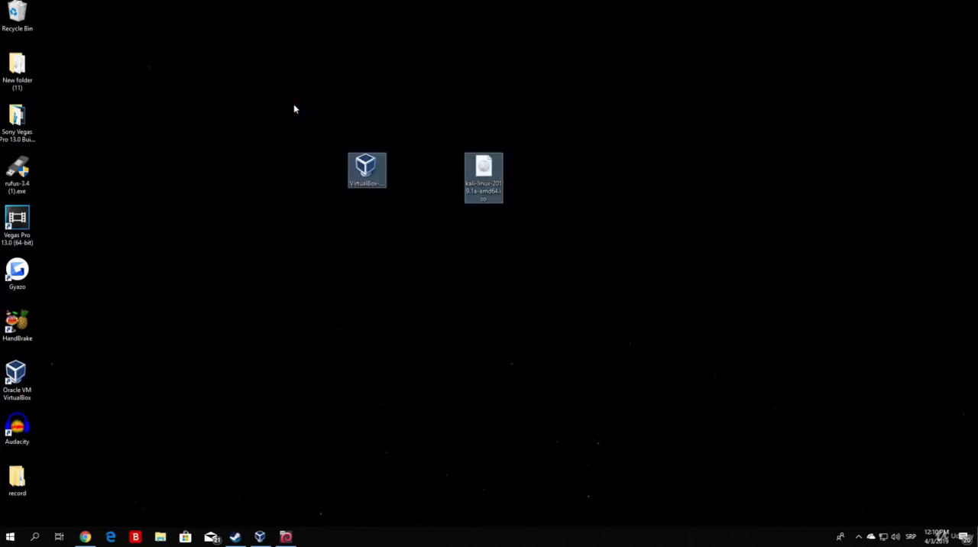
left_click(273, 137)
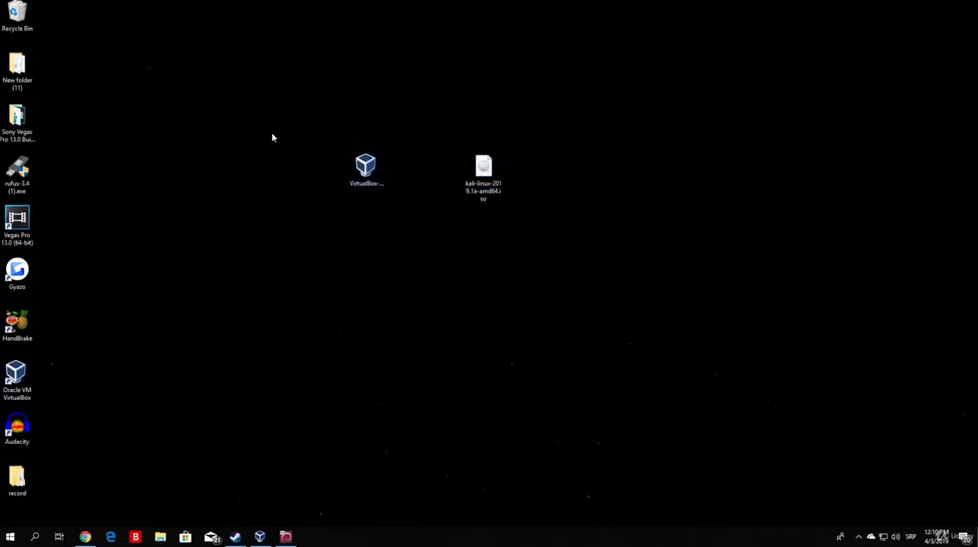
Step: Switch to Chrome and examine the Kali Linux image list, including the versions and the 64-bit and 32-bit entries
left_click(85, 537)
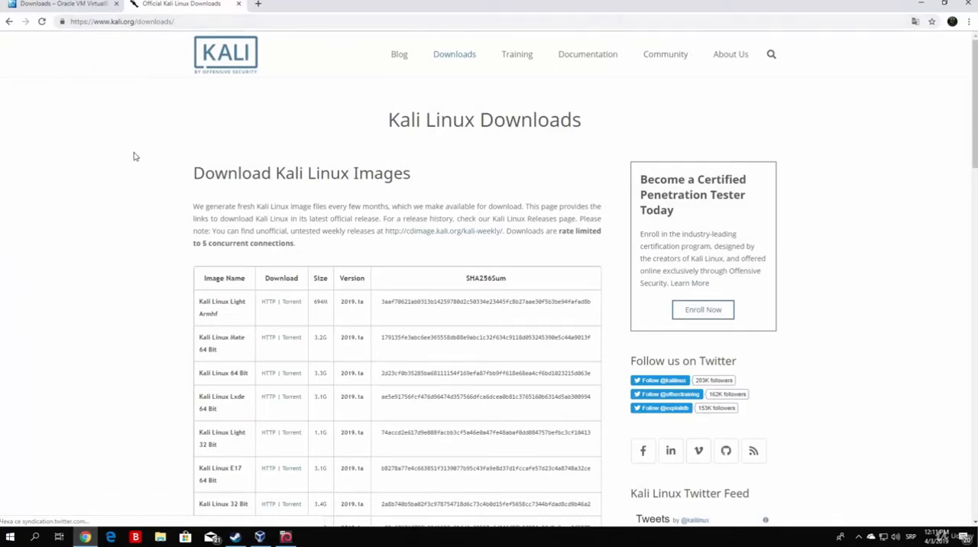
left_click_drag(974, 90, 974, 133)
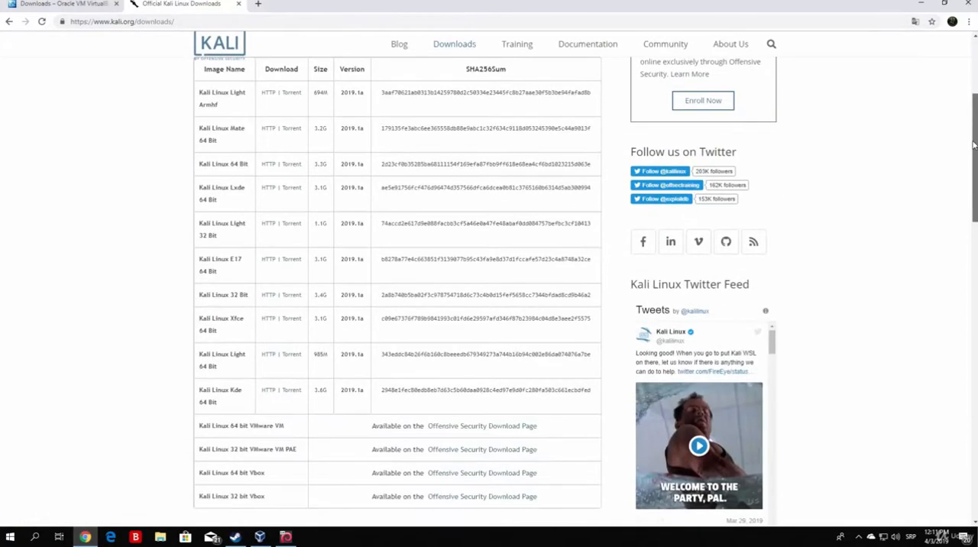
left_click_drag(341, 233, 365, 237)
left_click(64, 232)
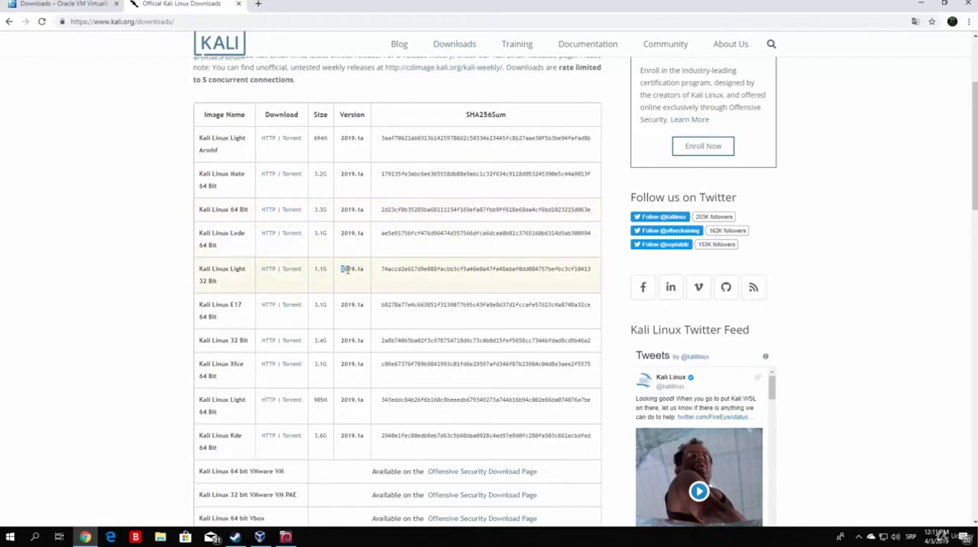
left_click_drag(344, 269, 364, 269)
left_click(84, 239)
scroll(327, 284, "up", 2)
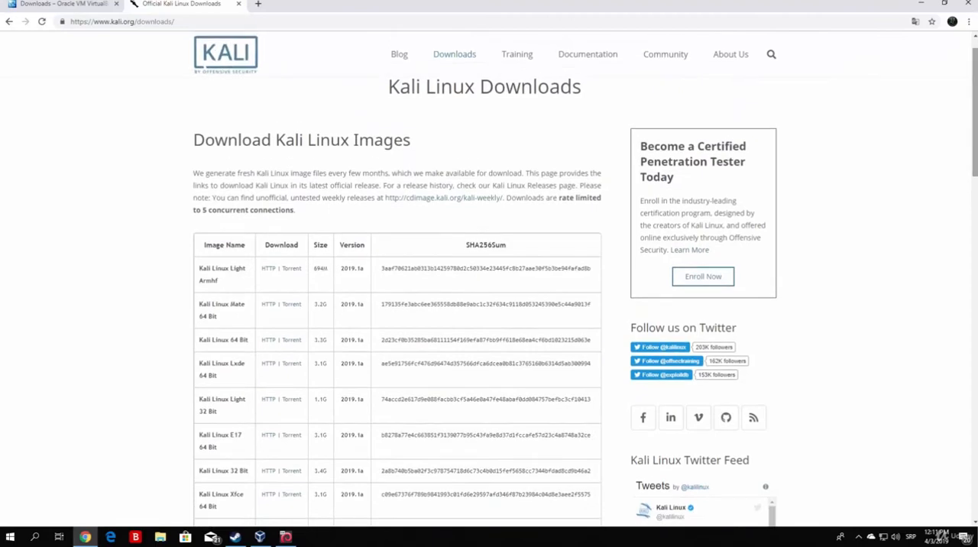
scroll(530, 247, "down", 3)
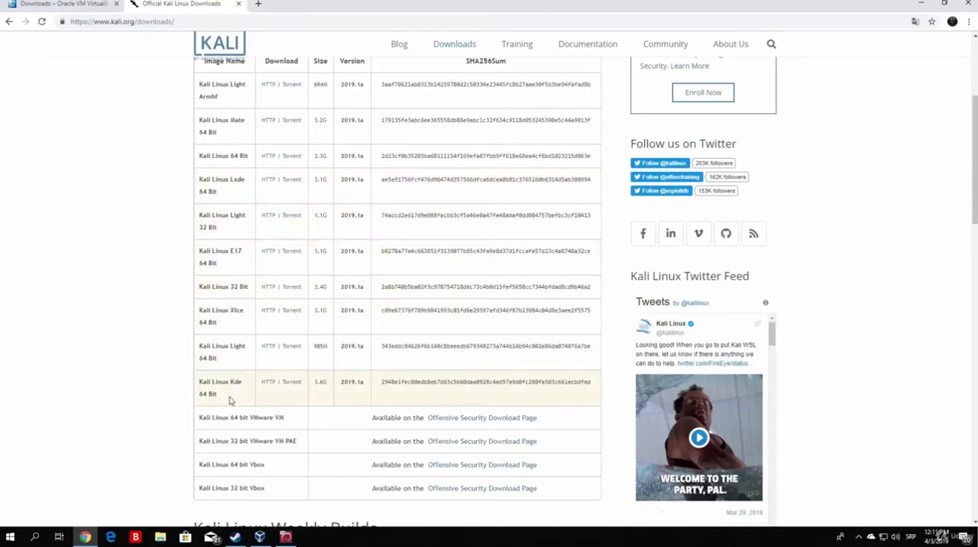
left_click_drag(975, 214, 975, 191)
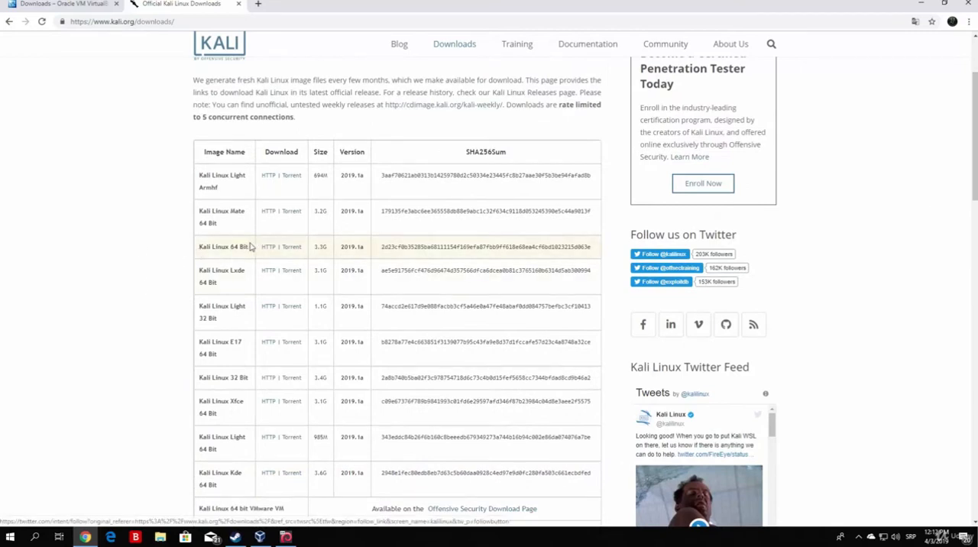
left_click_drag(199, 378, 249, 378)
left_click(48, 311)
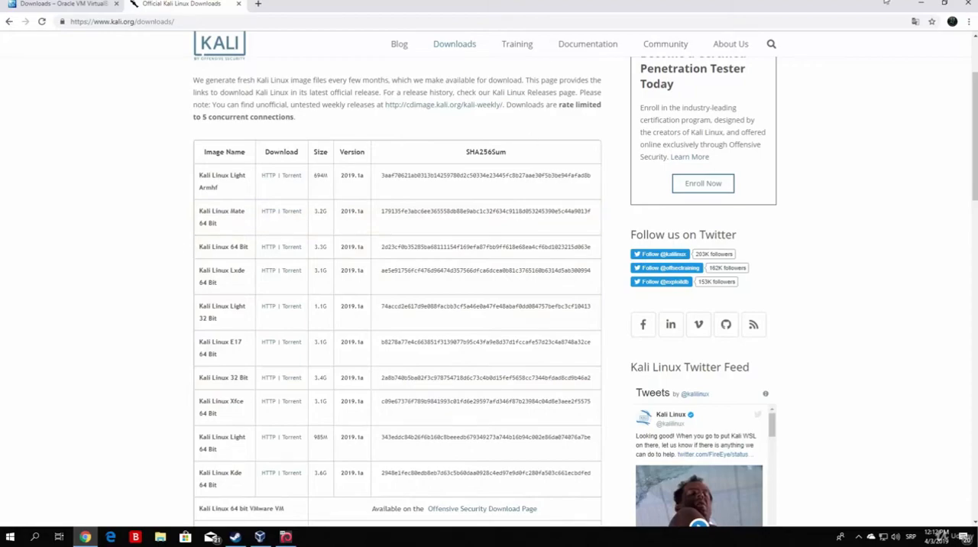
left_click(921, 4)
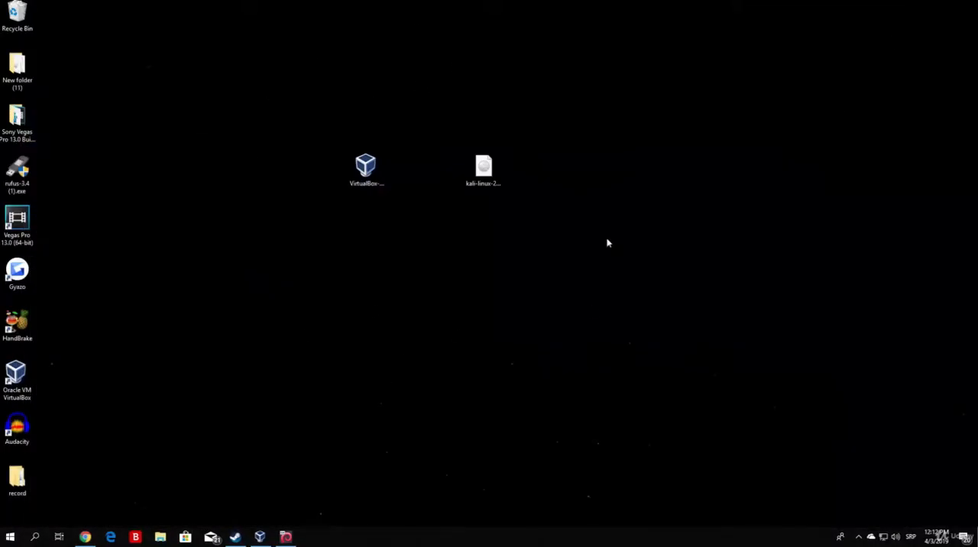
Step: Return to the Kali downloads page and start the HTTP download of the Kali Linux 64 Bit image
left_click(85, 537)
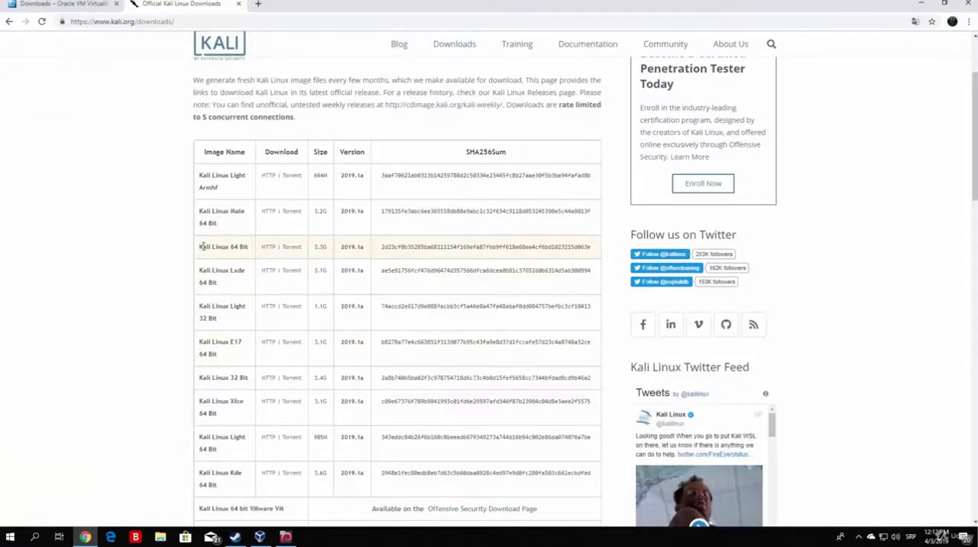
left_click_drag(199, 246, 253, 250)
left_click(91, 262)
left_click_drag(327, 247, 313, 251)
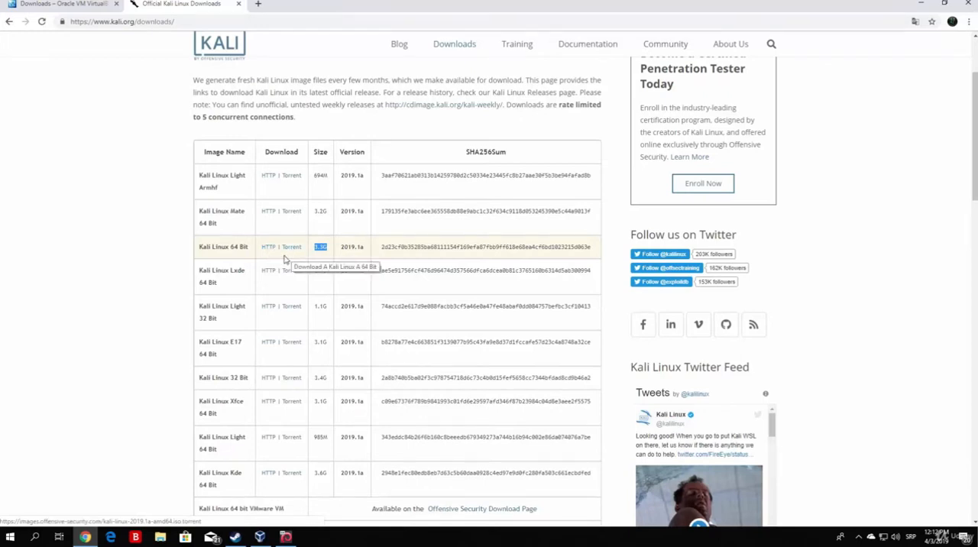
left_click(267, 247)
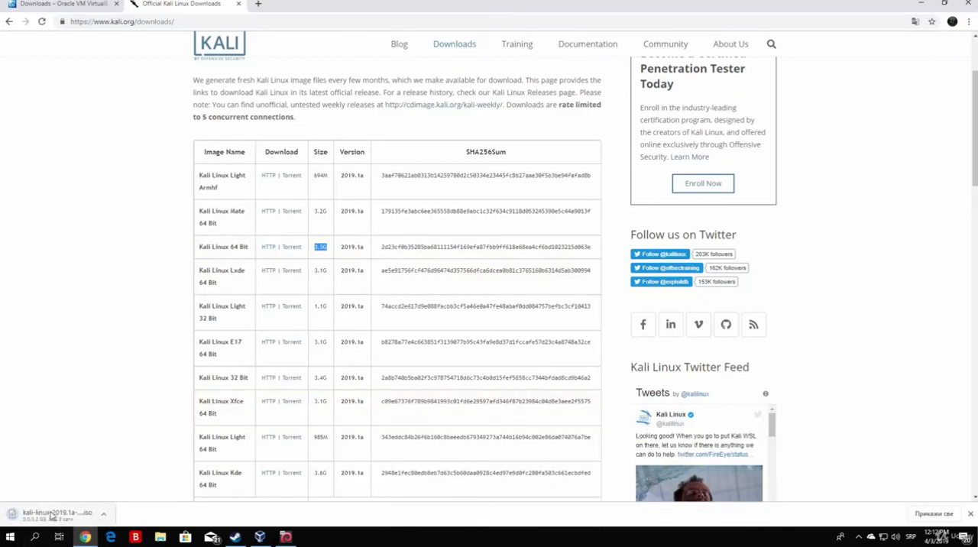
Step: Cancel the running download of the Kali Linux ISO
left_click(103, 514)
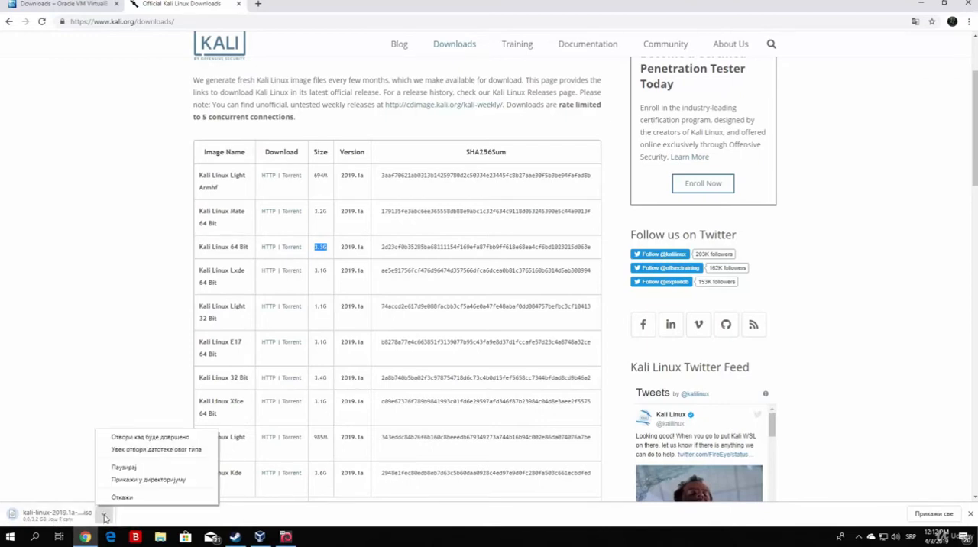
left_click(120, 498)
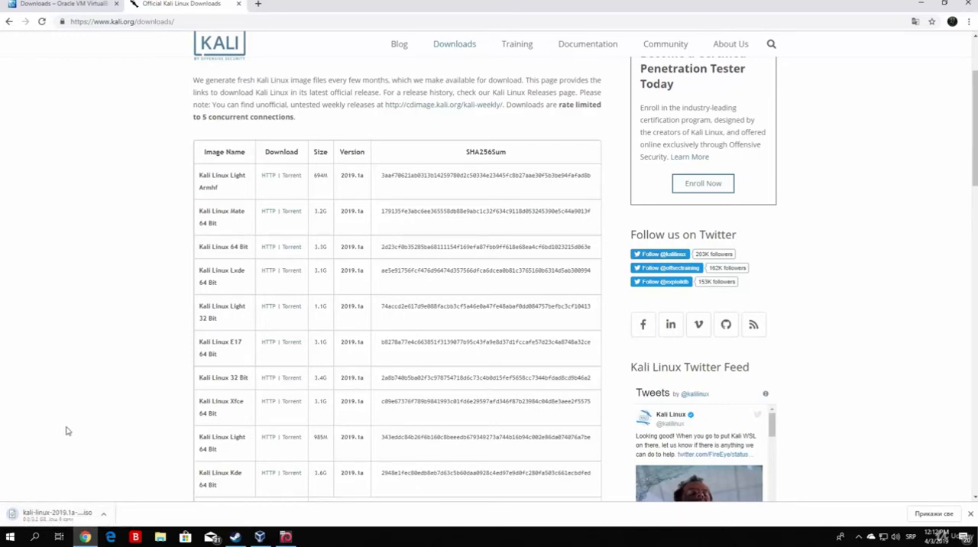
left_click(104, 514)
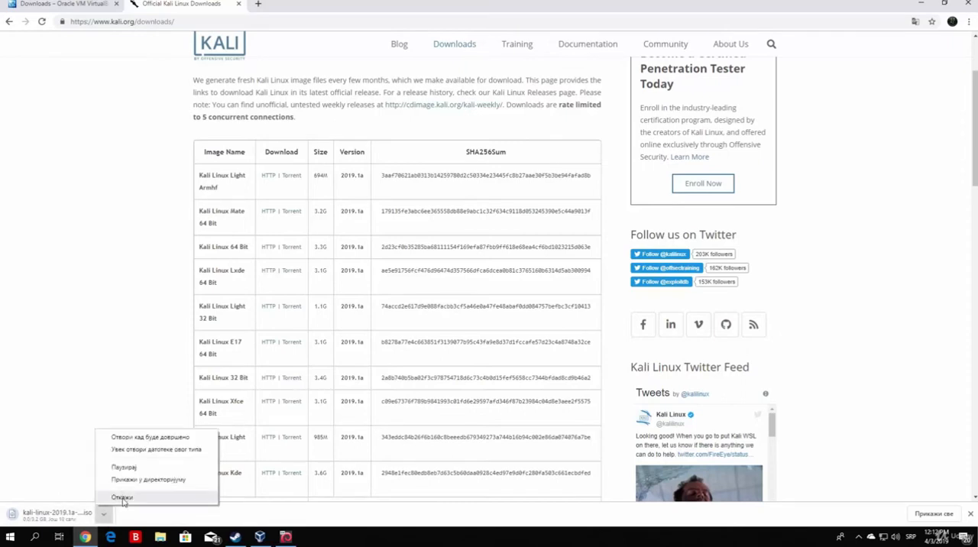
left_click(124, 496)
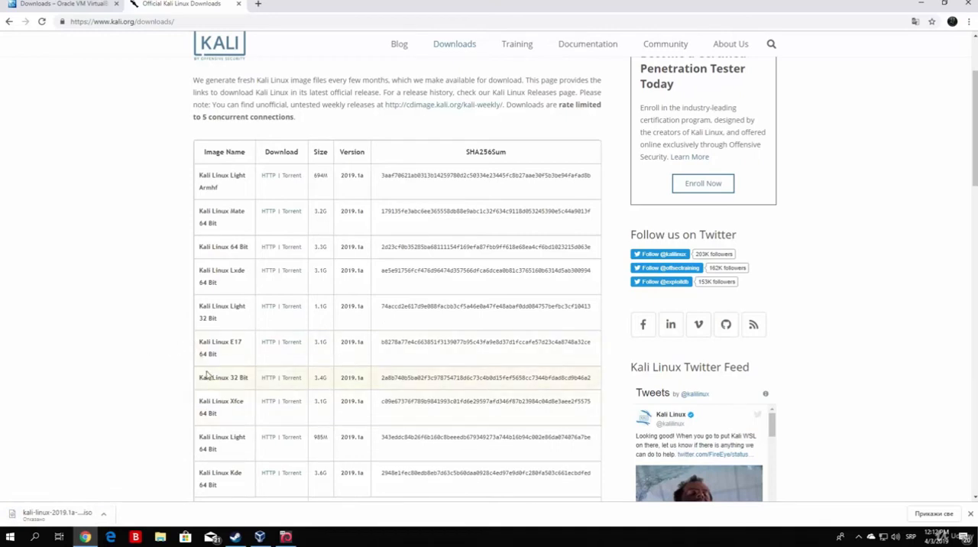
Step: Check the Kali Linux 32 Bit entry and open the Oracle VM VirtualBox Downloads page from the Google results for virtualbox
left_click_drag(201, 378, 250, 381)
left_click(141, 384)
left_click(67, 4)
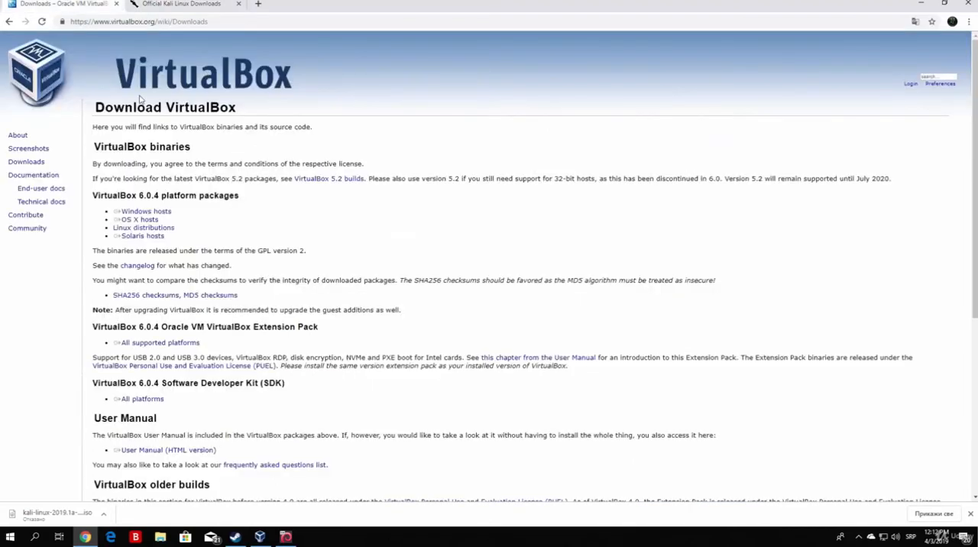
left_click(9, 21)
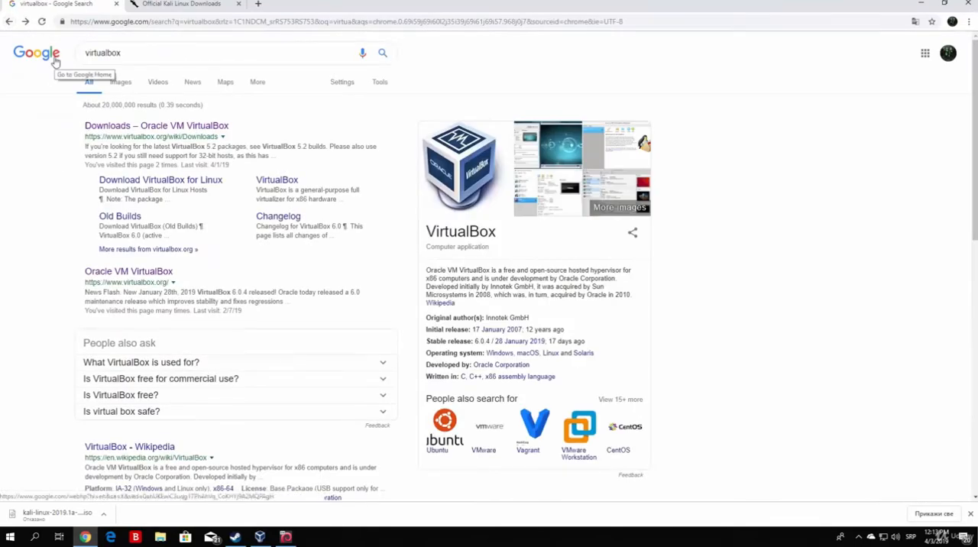
left_click(156, 127)
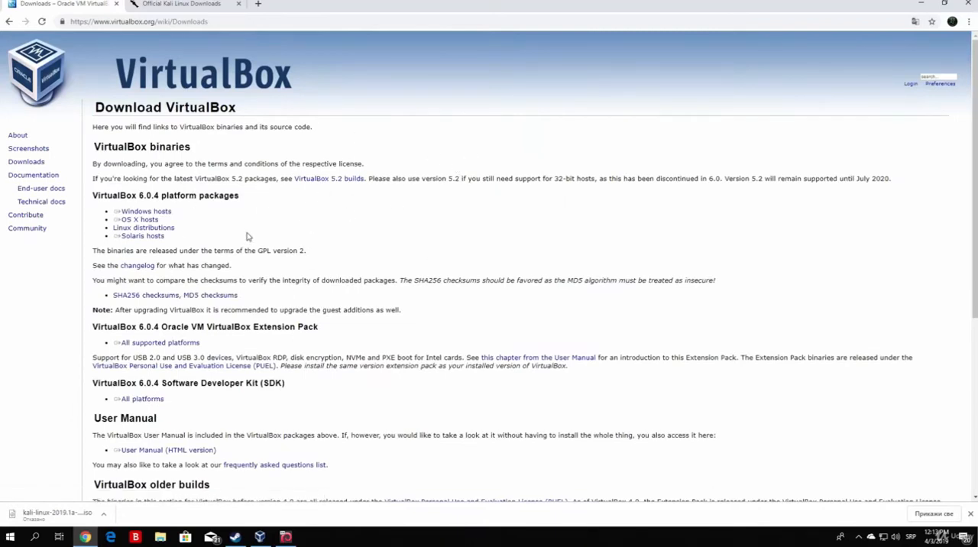
Step: Start downloading the VirtualBox 6.0.4 platform package for Windows hosts and cancel that download
double_click(97, 200)
left_click(141, 200)
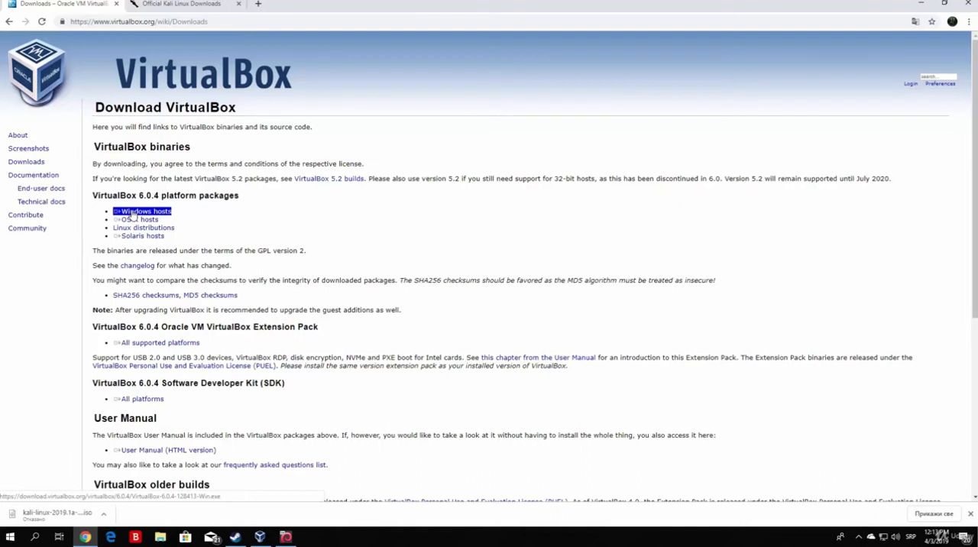
left_click(132, 213)
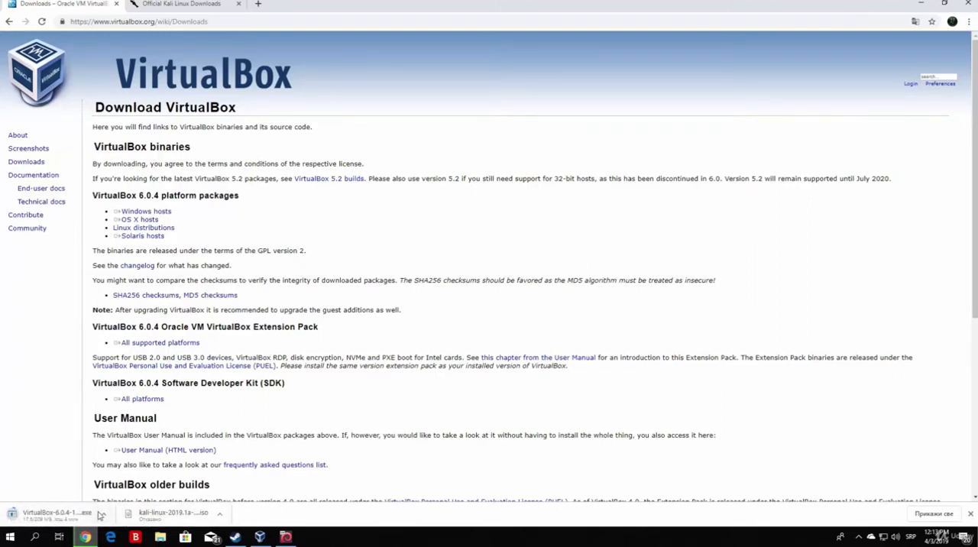
left_click(103, 518)
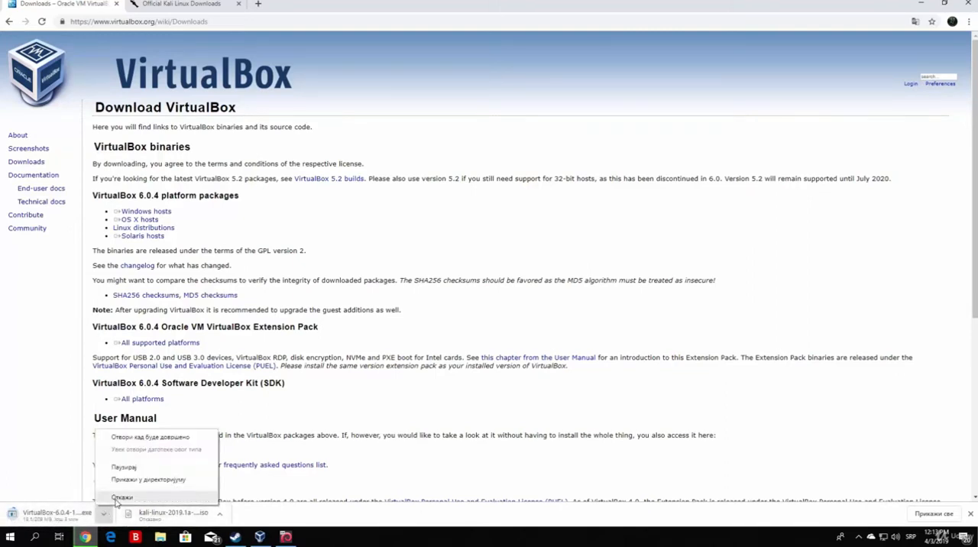
left_click(122, 498)
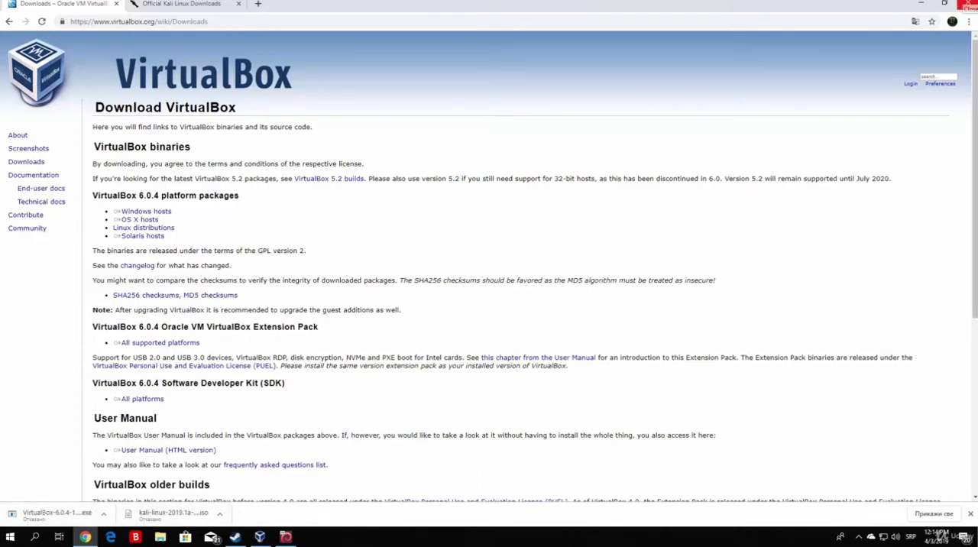
Step: Close the browser and move the Kali Linux ISO closer to the VirtualBox installer on the desktop
left_click(969, 4)
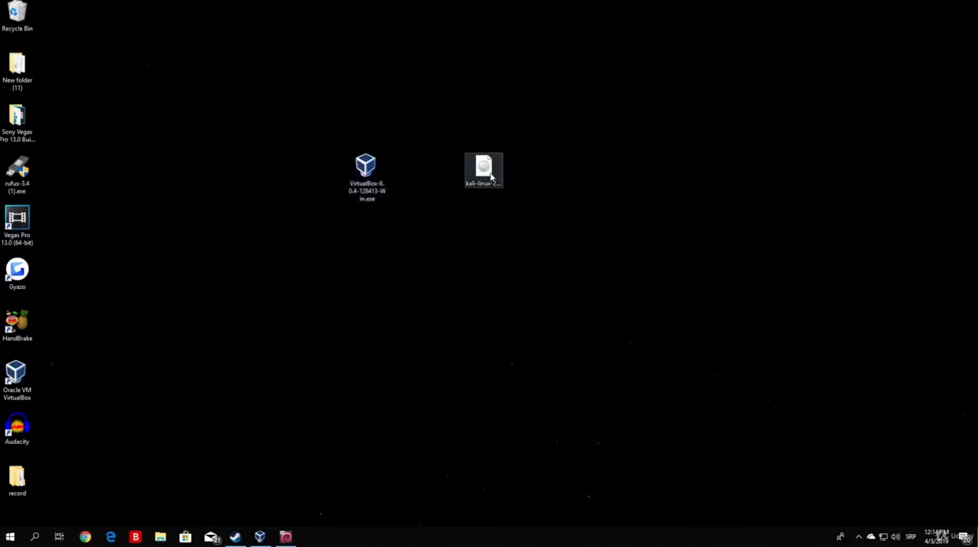
left_click_drag(486, 170, 447, 170)
left_click_drag(411, 223, 321, 117)
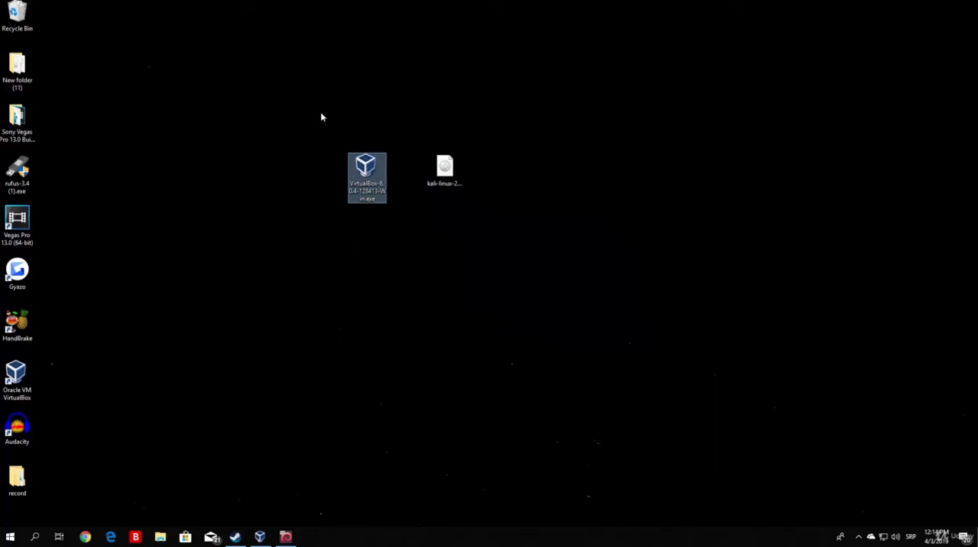
left_click(322, 117)
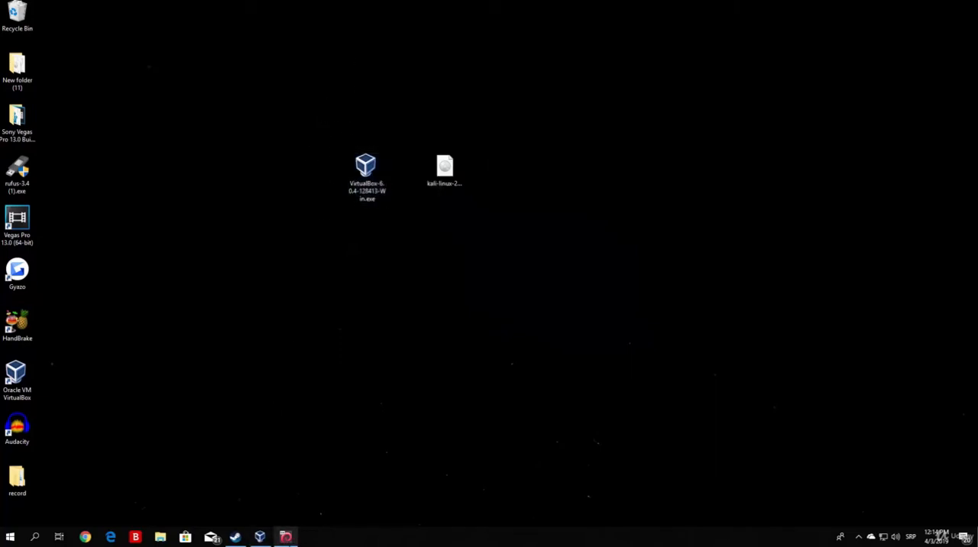
Step: Power off the running ethicalhackingmachine virtual machine and bring up the Oracle VM VirtualBox Manager
left_click(285, 537)
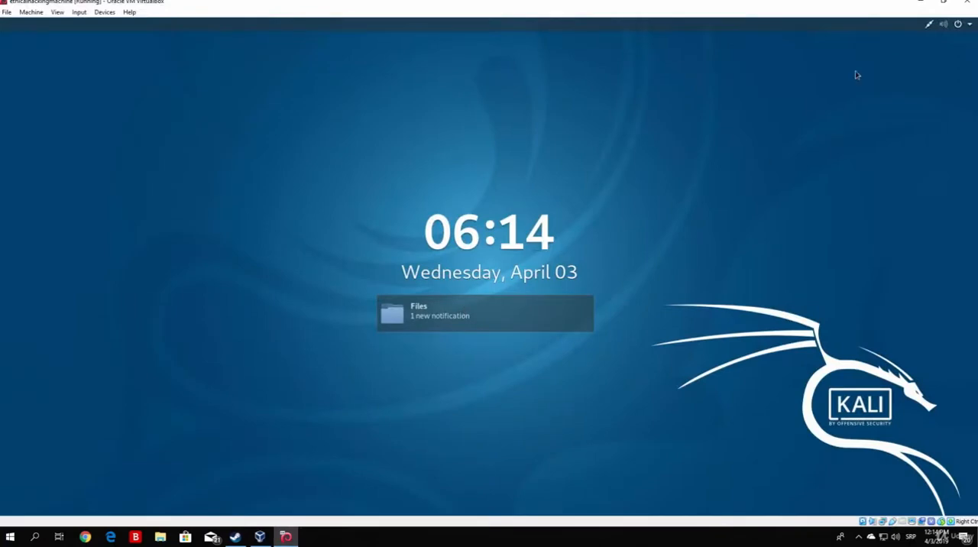
left_click(967, 2)
left_click(449, 288)
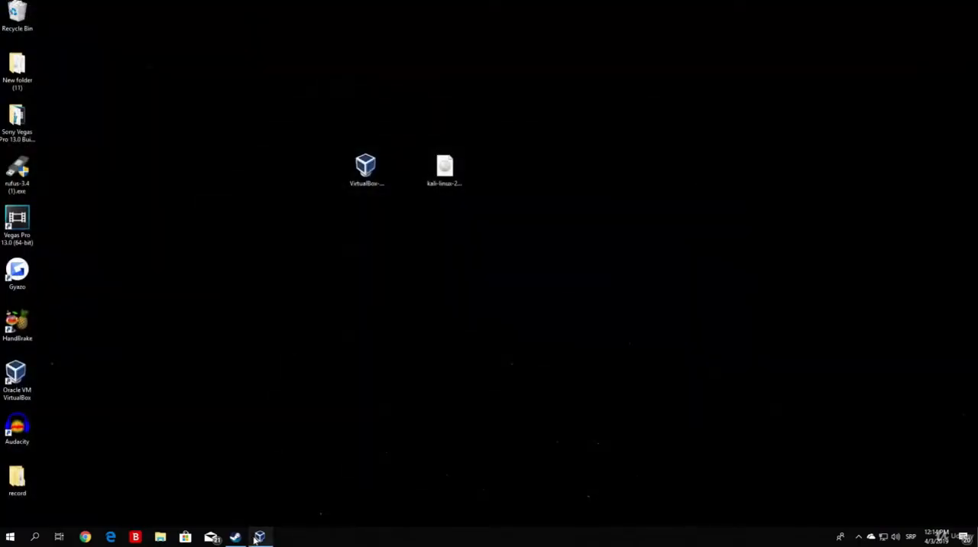
left_click(260, 537)
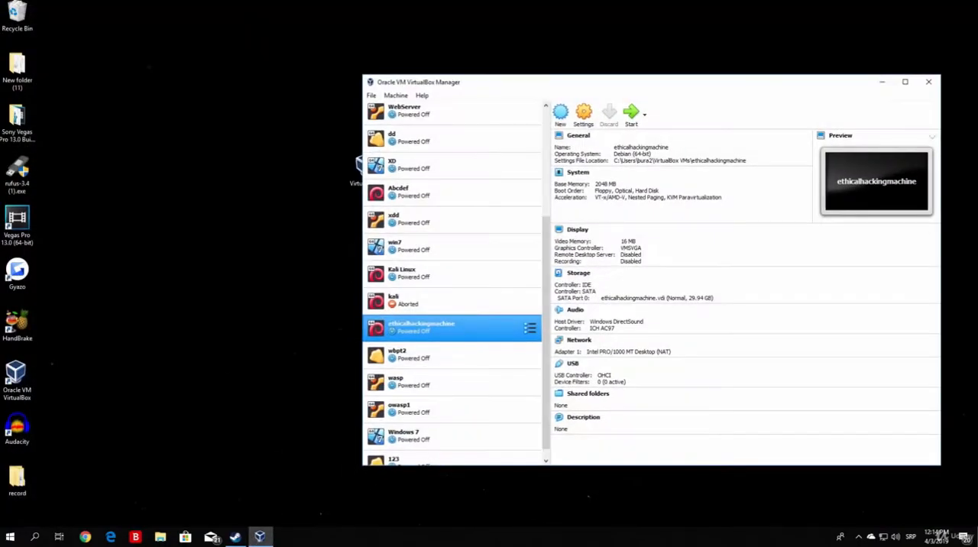
Step: Close the VirtualBox Manager and remove the existing VirtualBox 6.0.4 installation with the installer on the desktop, allowing the changes to the device
scroll(505, 298, "down", 1)
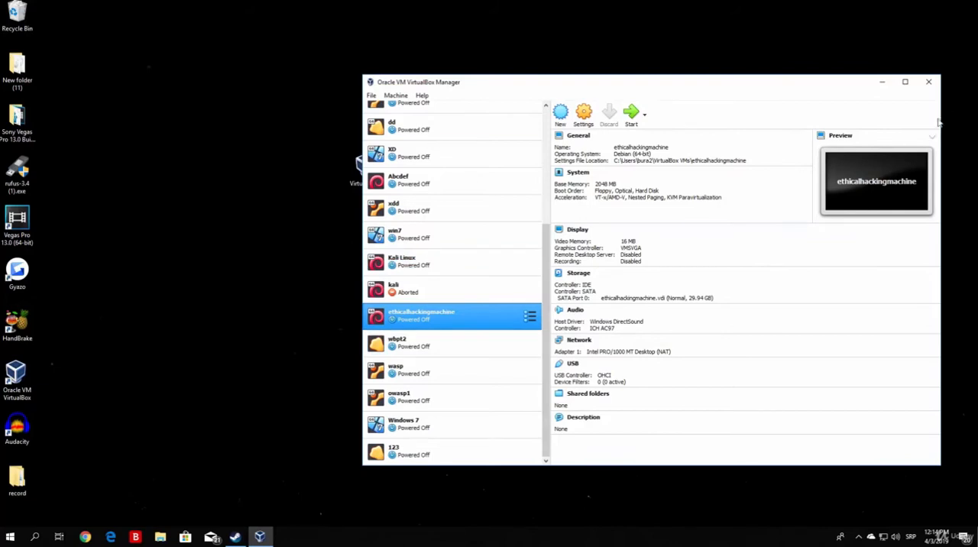
left_click(929, 82)
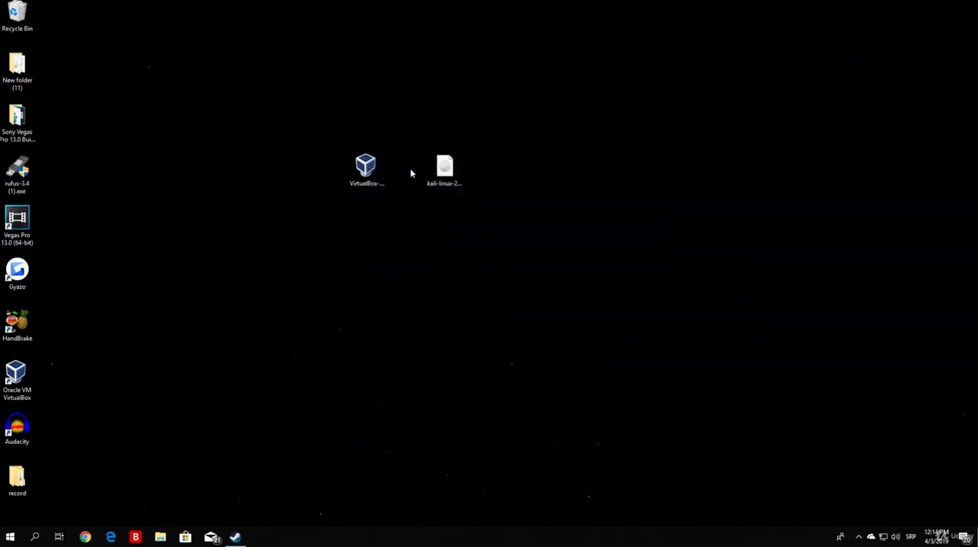
left_click(358, 175)
left_click(364, 184)
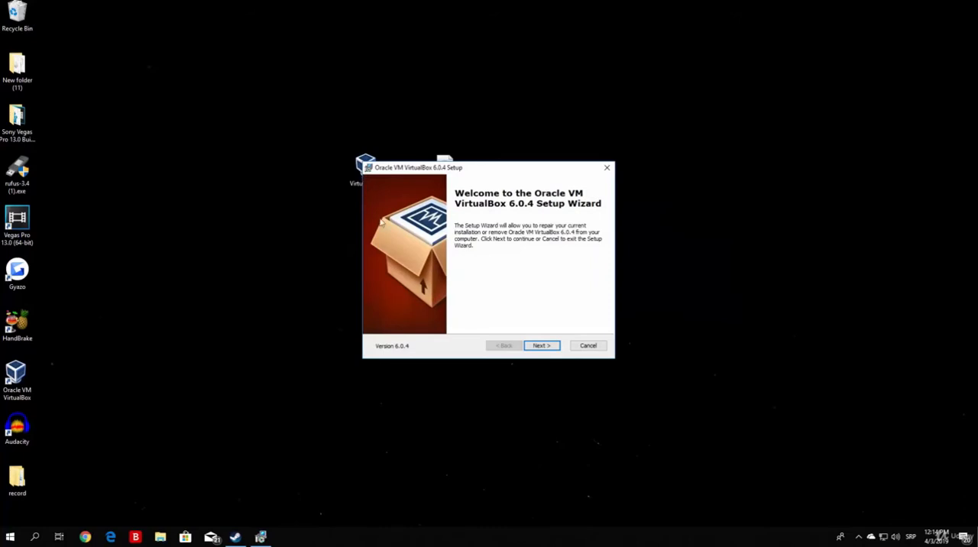
left_click(540, 346)
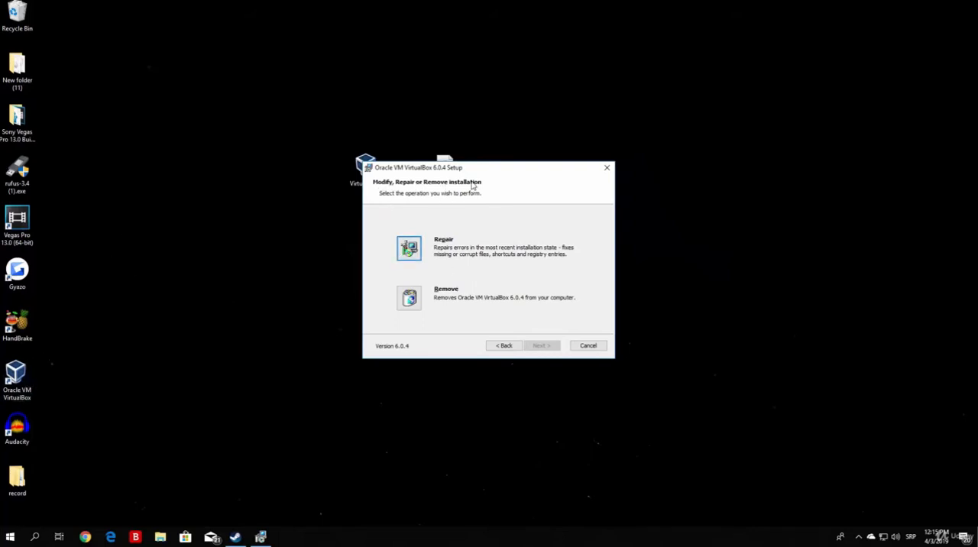
left_click(410, 299)
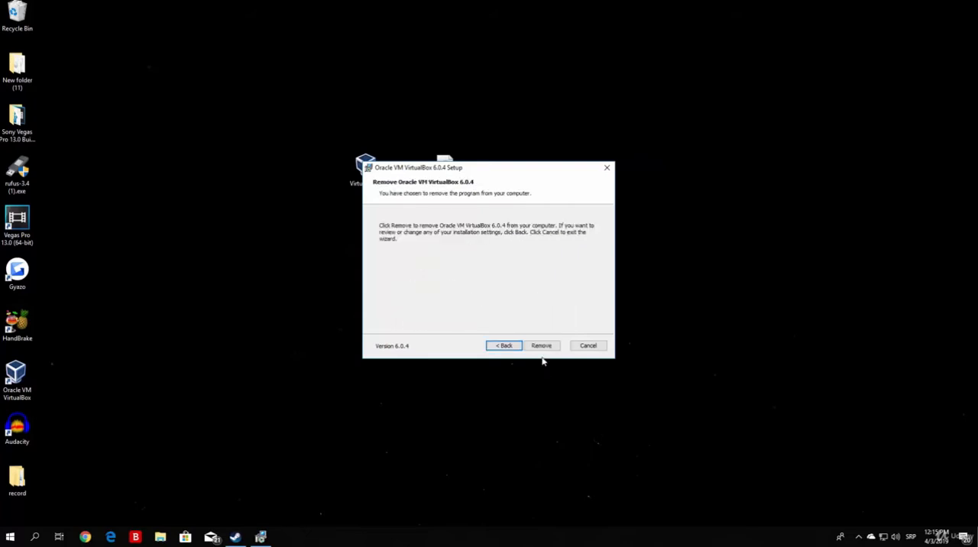
left_click(541, 346)
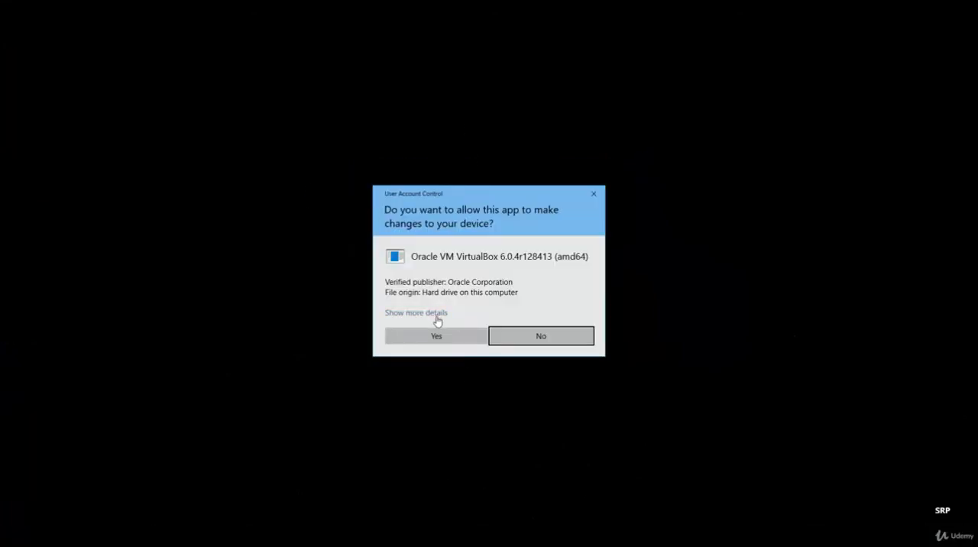
left_click(447, 337)
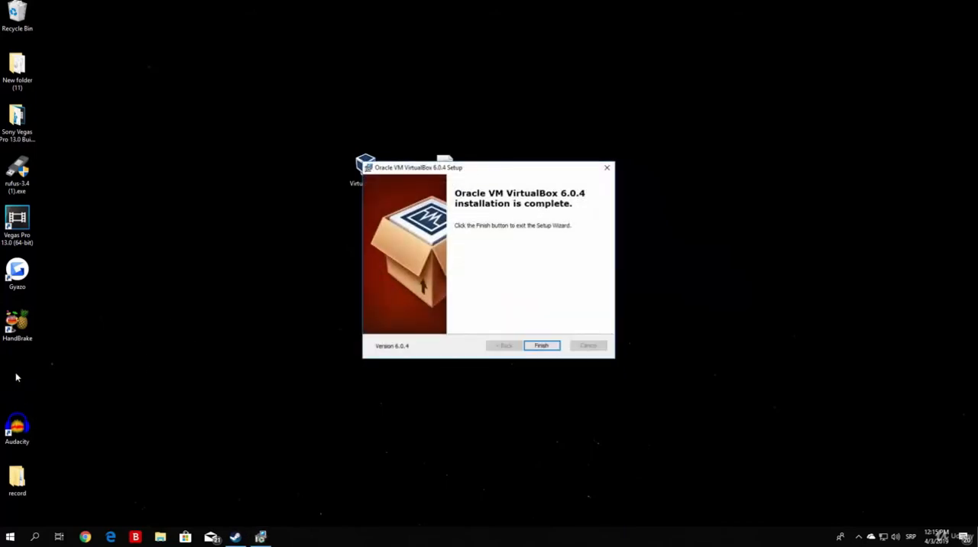
left_click(542, 345)
Step: Run the VirtualBox installer again and install version 6.0.4 with the default features and all shortcut options, accepting the network interfaces warning
left_click(372, 183)
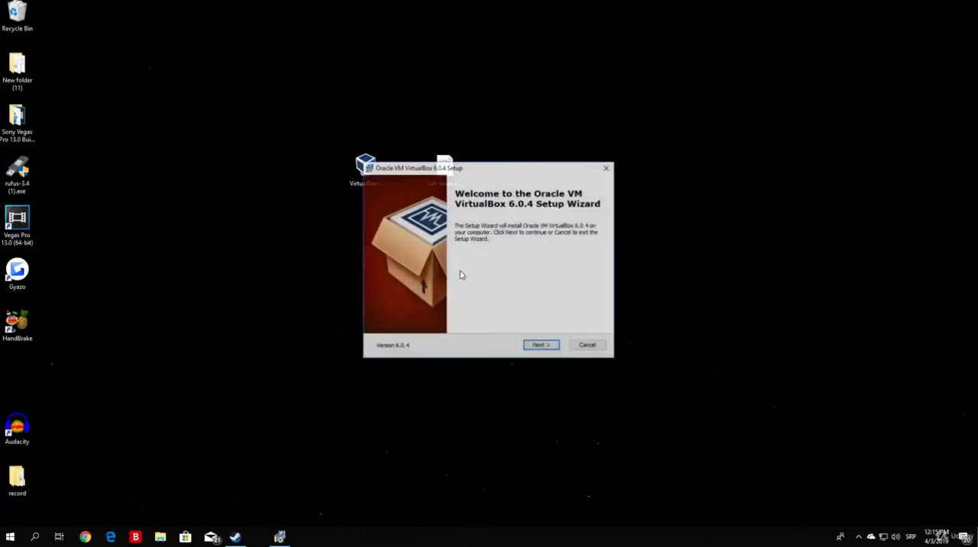
left_click(543, 347)
left_click(543, 347)
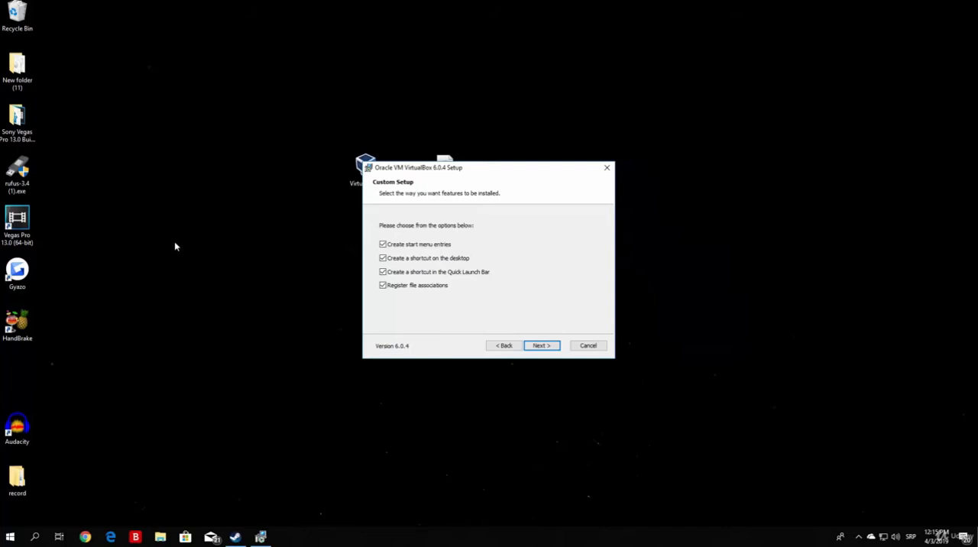
left_click(541, 346)
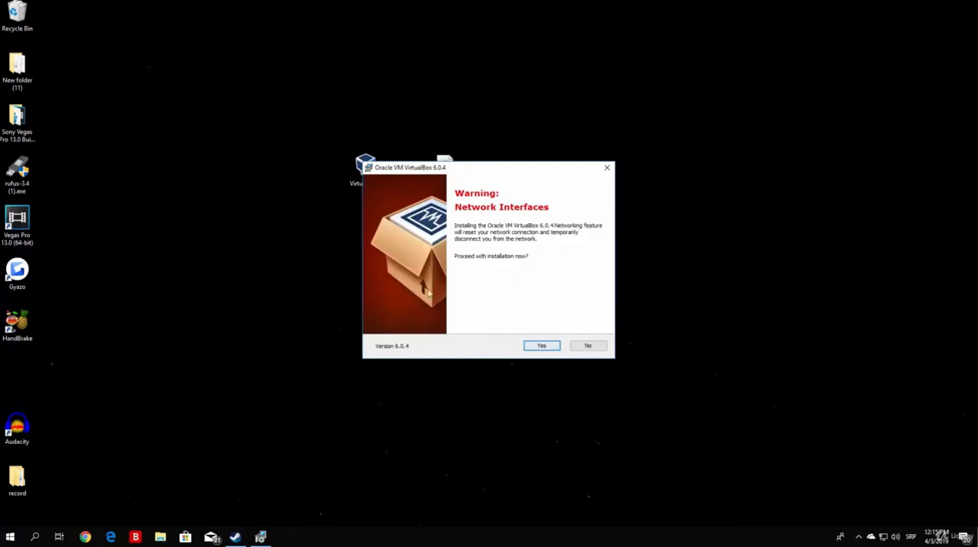
left_click(539, 348)
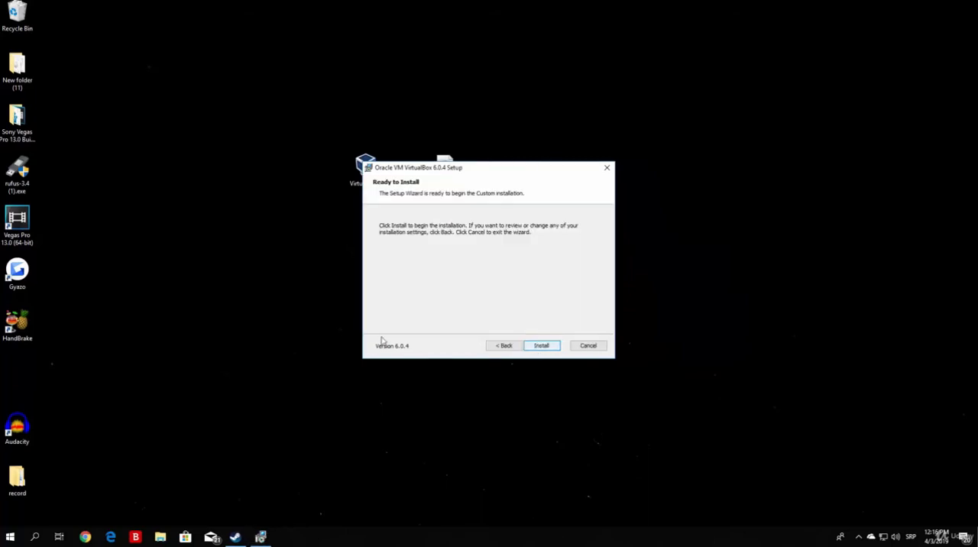
left_click(538, 349)
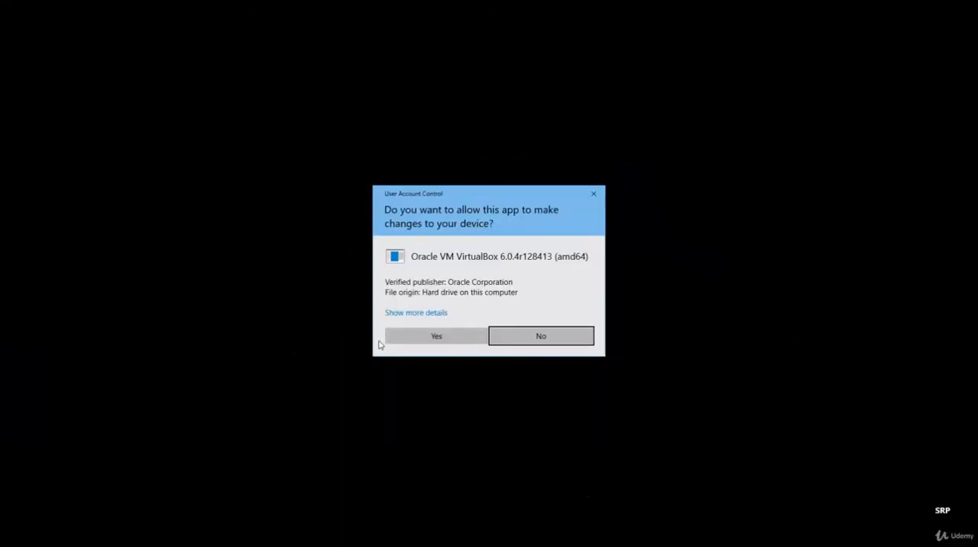
left_click(442, 341)
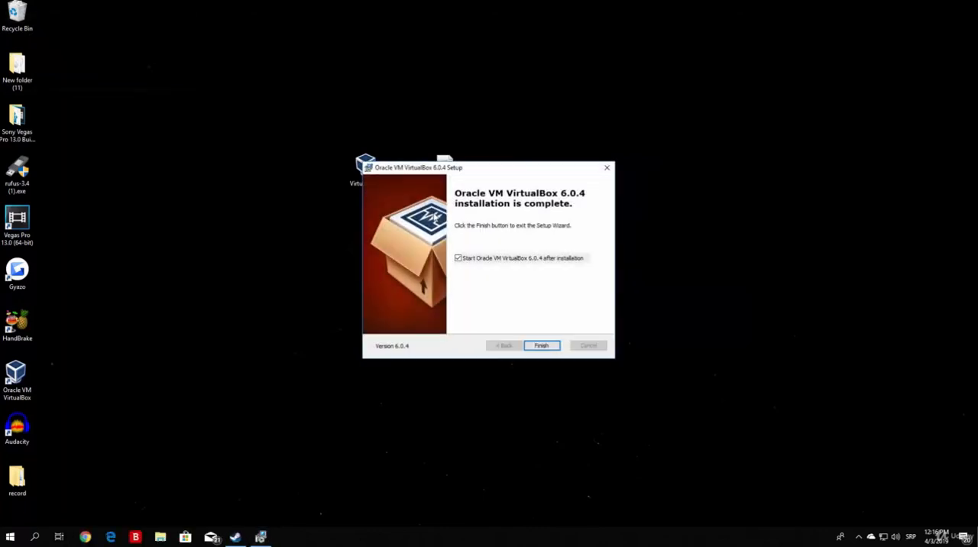
Step: Finish the setup wizard with the option to start Oracle VM VirtualBox 6.0.4 after installation enabled
left_click(458, 259)
left_click(458, 260)
left_click(544, 346)
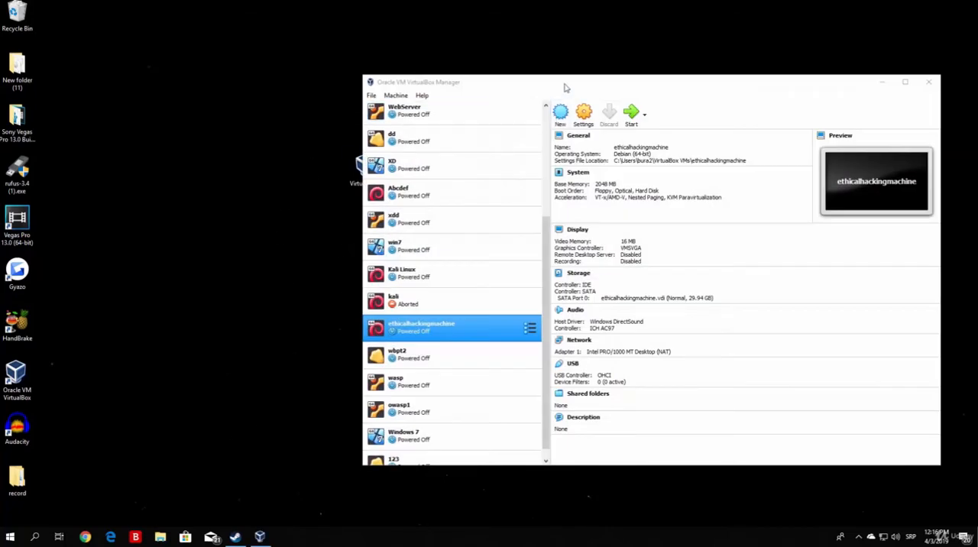
Step: Reposition the VirtualBox Manager and look through the existing virtual machines one by one, from 123 up to xdd
left_click_drag(564, 87, 343, 63)
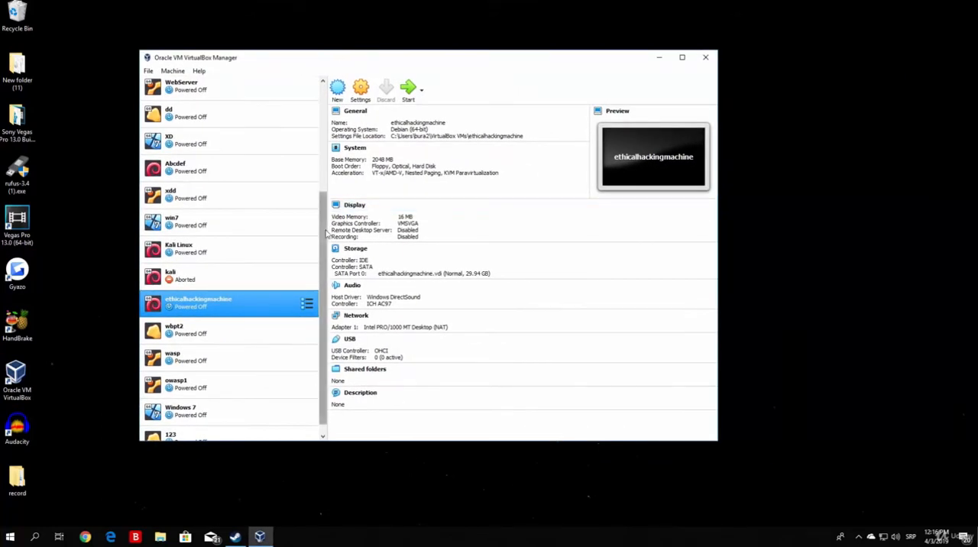
scroll(326, 233, "down", 1)
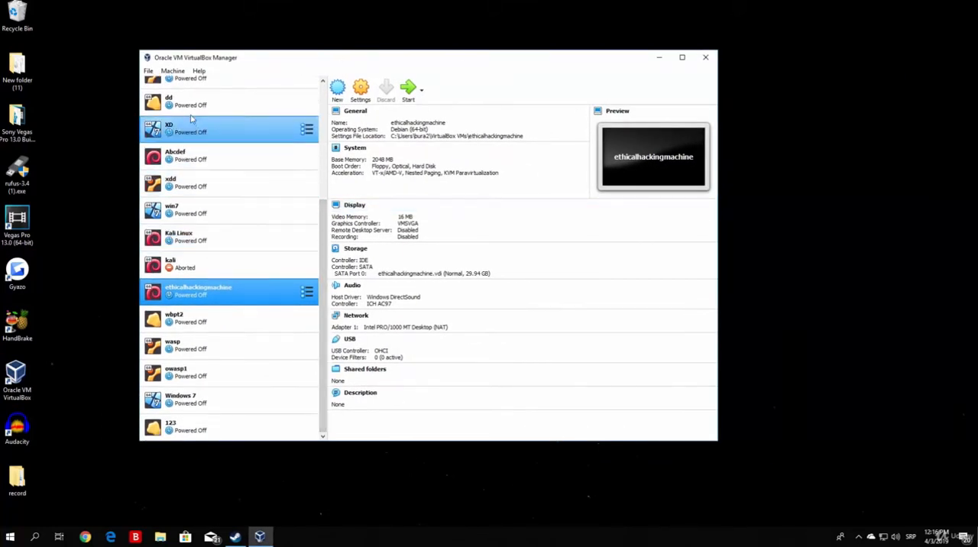
left_click(195, 426)
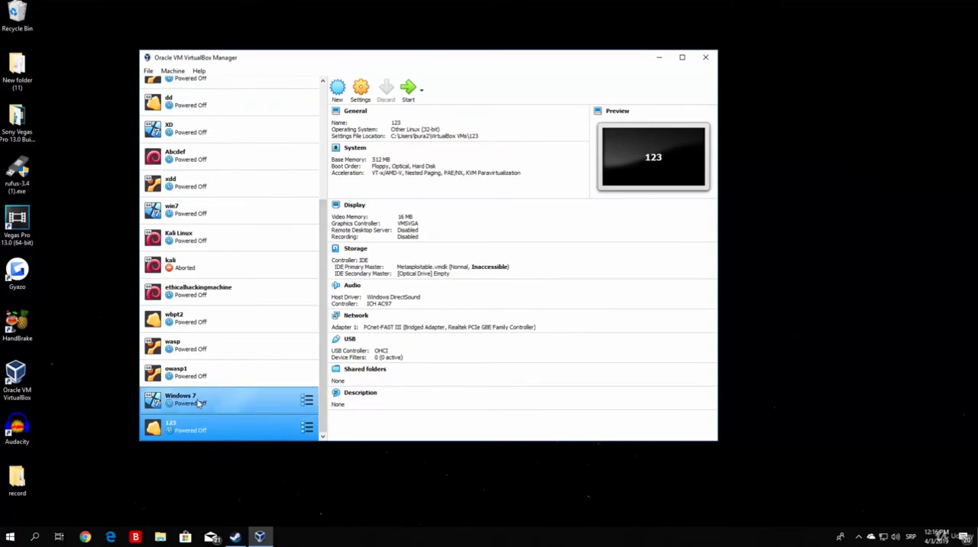
left_click(197, 403)
left_click(197, 374)
left_click(197, 348)
left_click(200, 320)
left_click(201, 293)
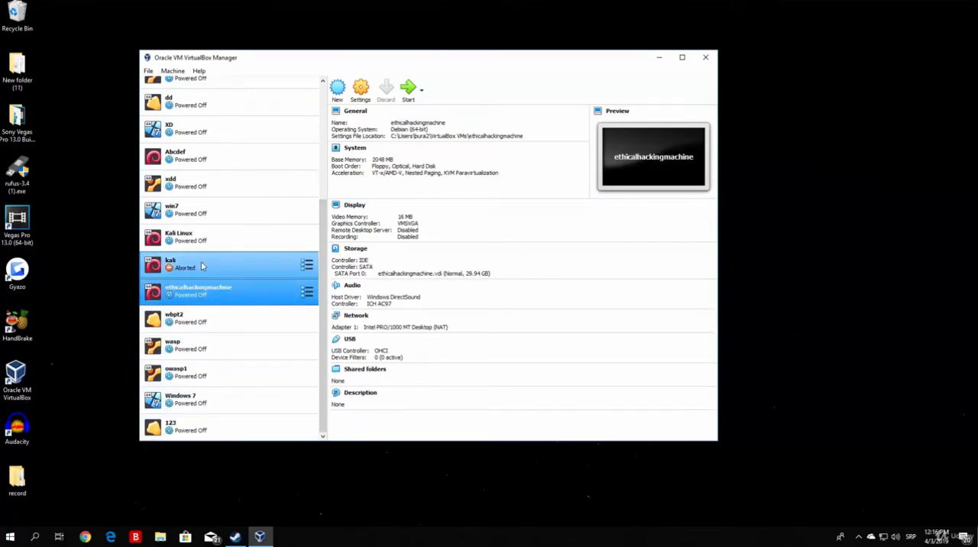
left_click(202, 265)
left_click(201, 237)
left_click(201, 211)
left_click(202, 187)
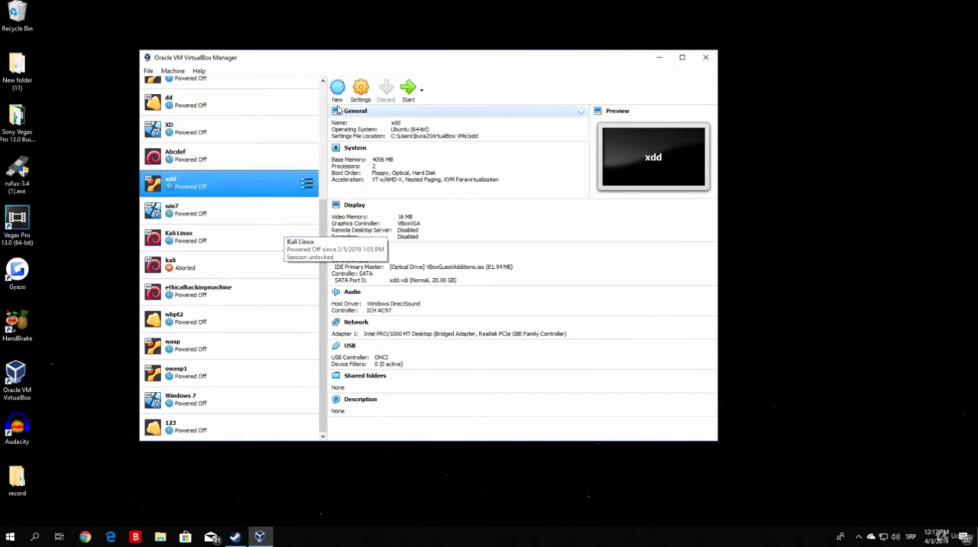
Step: Start creating a new virtual machine and name it pythonethicalhacking
left_click(337, 95)
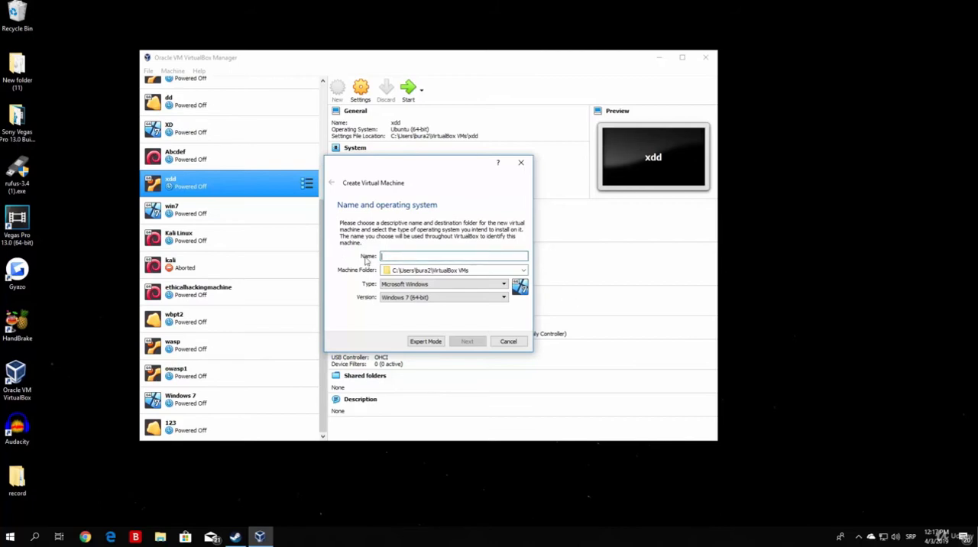
type("pythonet")
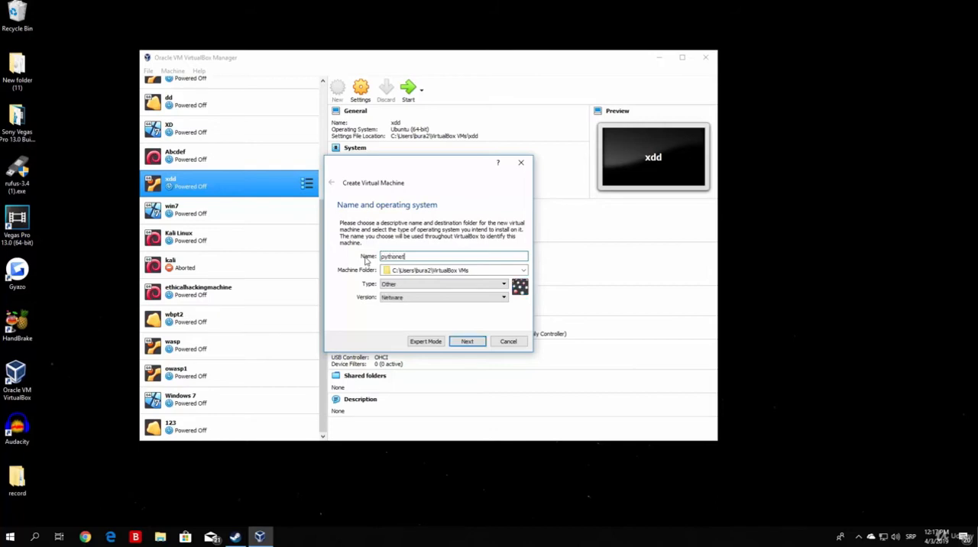
type("hicalhacking")
Step: Set the new machine's type to Linux and its version to Debian (64-bit), and continue to the memory size
left_click(502, 285)
left_click(398, 299)
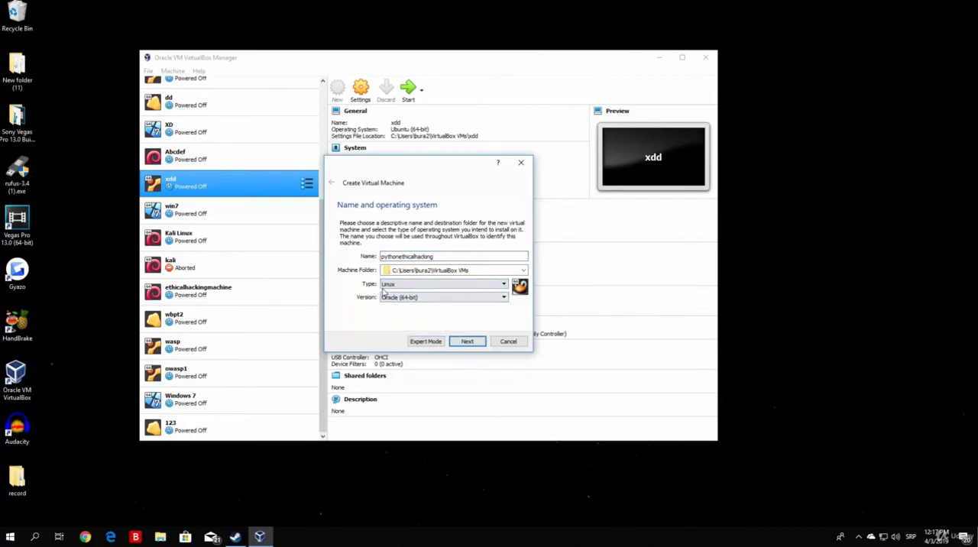
left_click(447, 300)
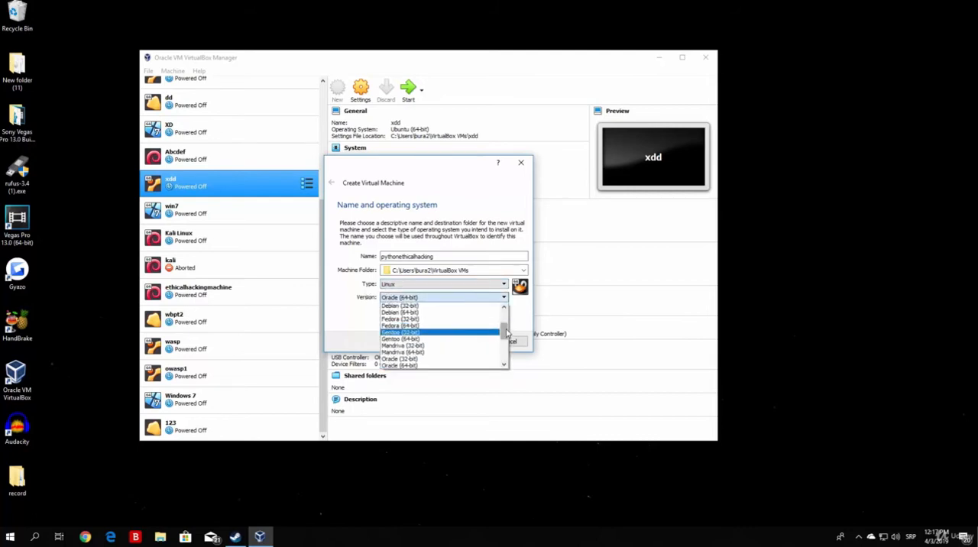
mouse_move(506, 334)
left_mouse_down()
mouse_move(505, 355)
mouse_move(506, 331)
left_mouse_up()
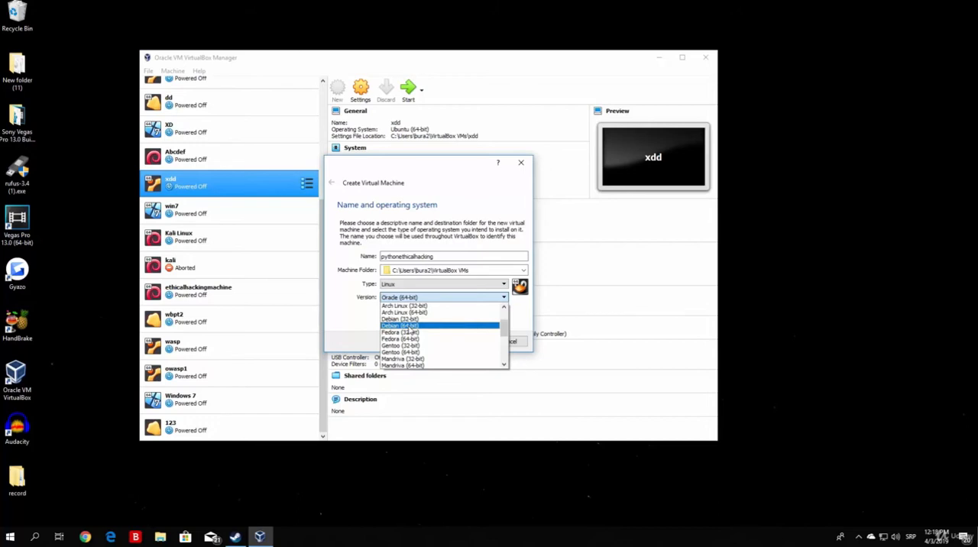
left_click(411, 328)
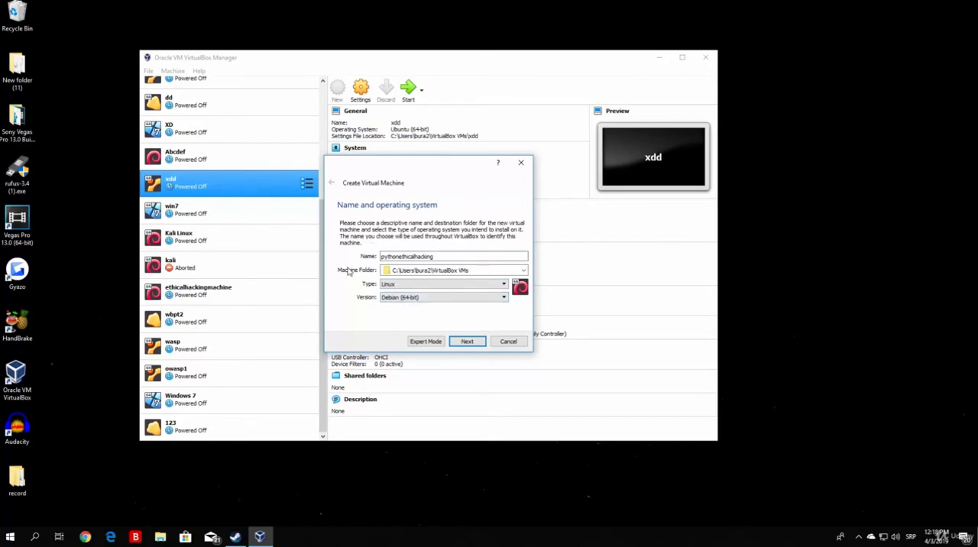
left_click(468, 341)
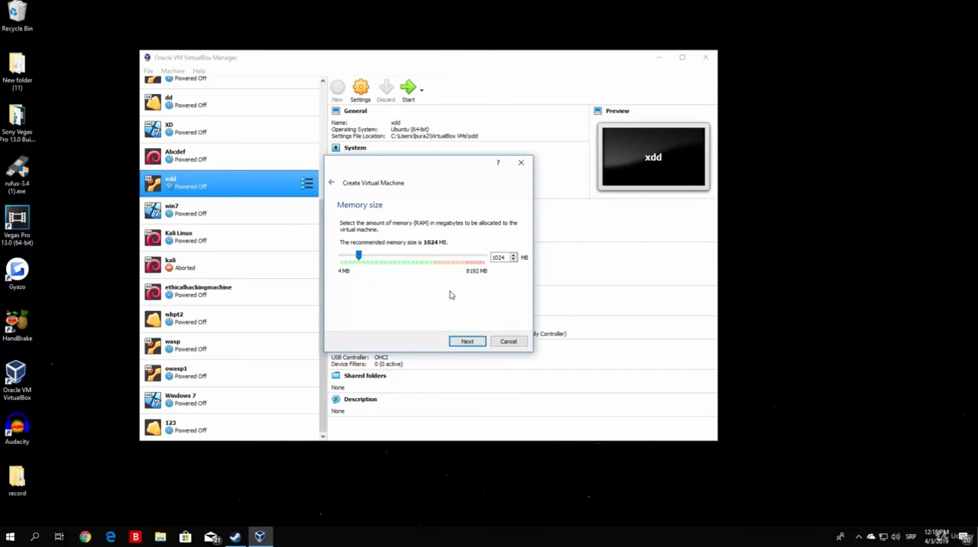
Step: Allocate 2048 MB of memory to the new virtual machine and continue to the hard disk choice
left_click_drag(358, 256, 486, 260)
left_click_drag(485, 258, 376, 258)
left_click(467, 341)
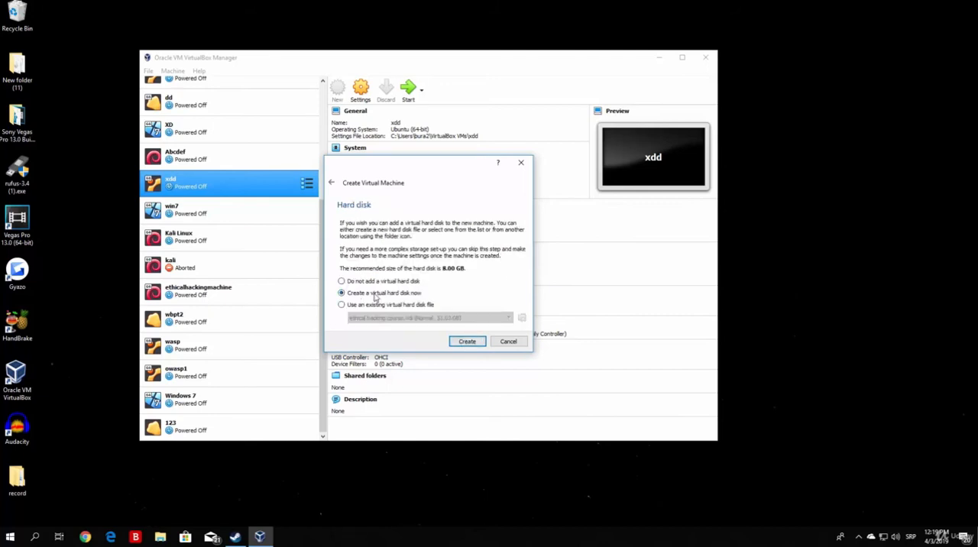
Step: Create a new dynamically allocated VDI virtual hard disk of about 32.23 GB and finish creating the machine
left_click(467, 342)
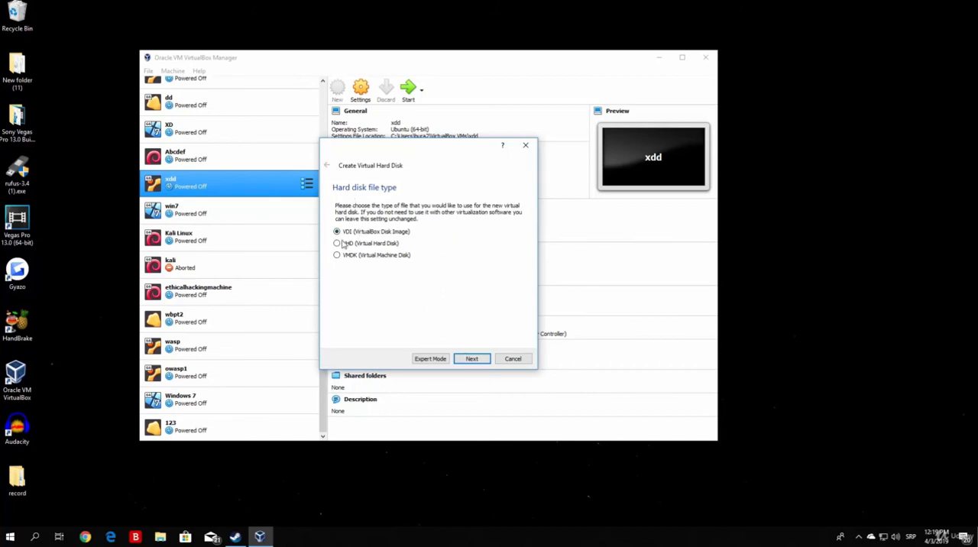
left_click(472, 359)
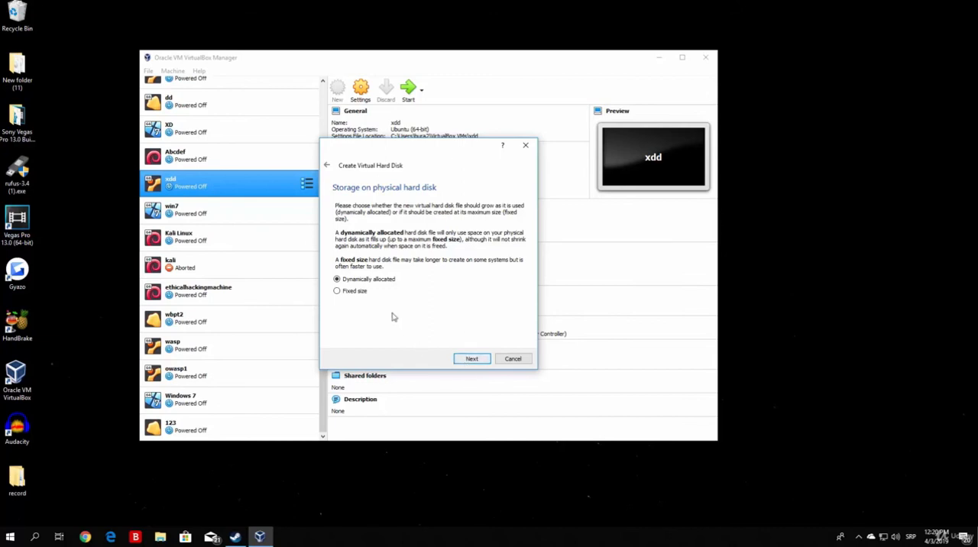
left_click(466, 358)
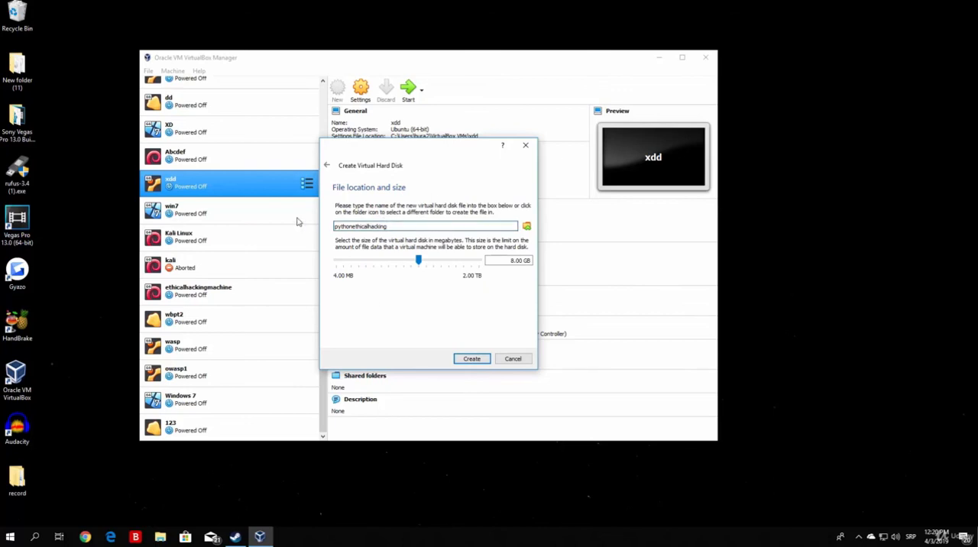
mouse_move(419, 262)
mouse_move(418, 262)
left_mouse_down()
mouse_move(395, 262)
mouse_move(434, 262)
left_mouse_up()
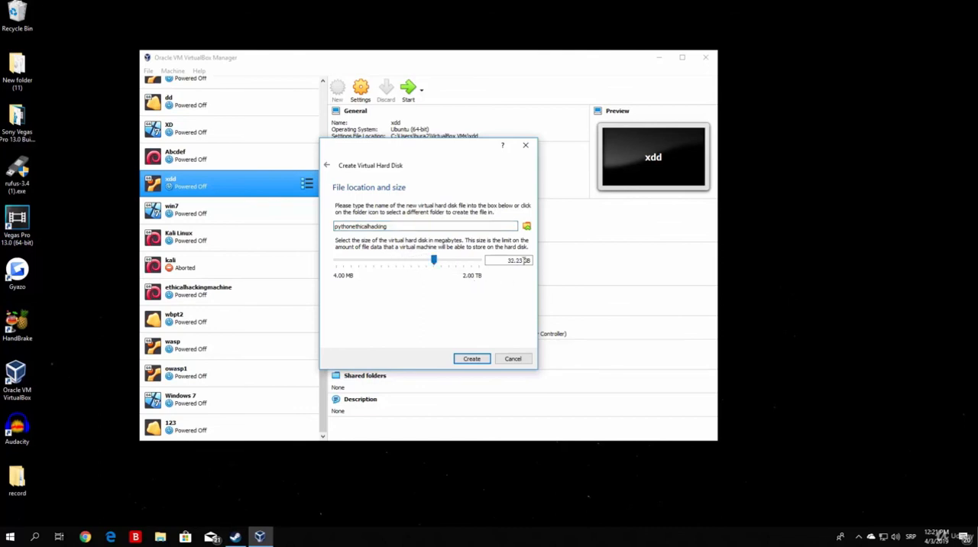
left_click(474, 359)
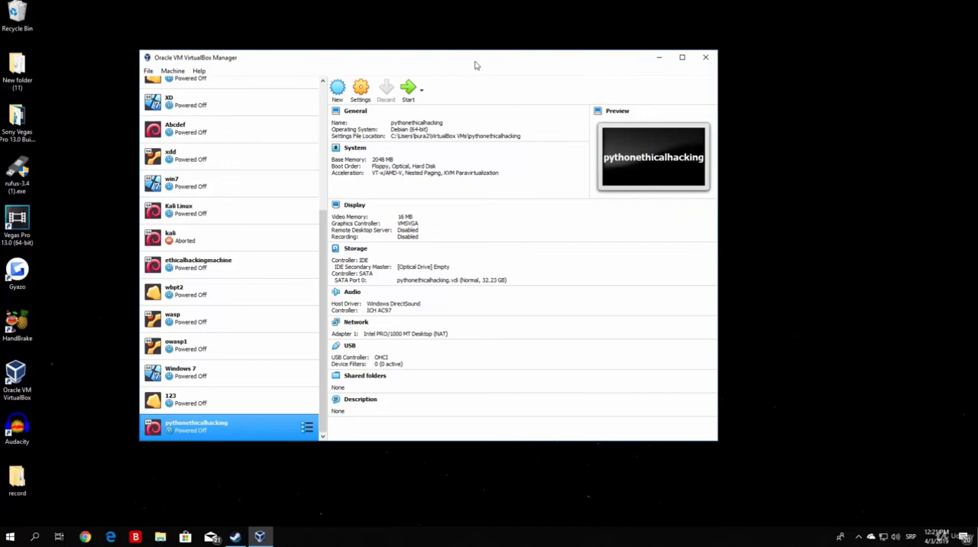
Step: Move the Kali Linux ISO higher up on the desktop and place the VirtualBox Manager window just below it
left_click_drag(477, 59, 461, 281)
left_click_drag(447, 172, 441, 66)
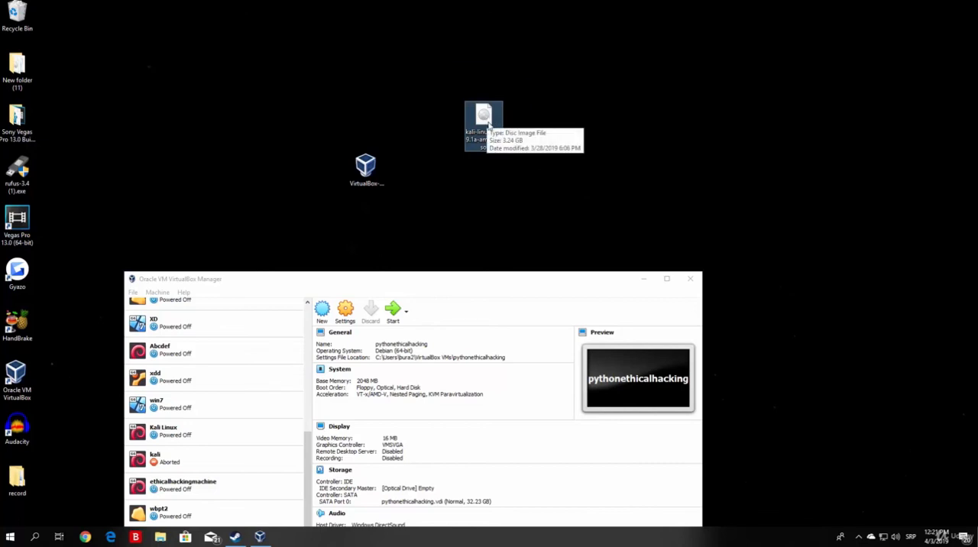
left_click_drag(464, 278, 462, 136)
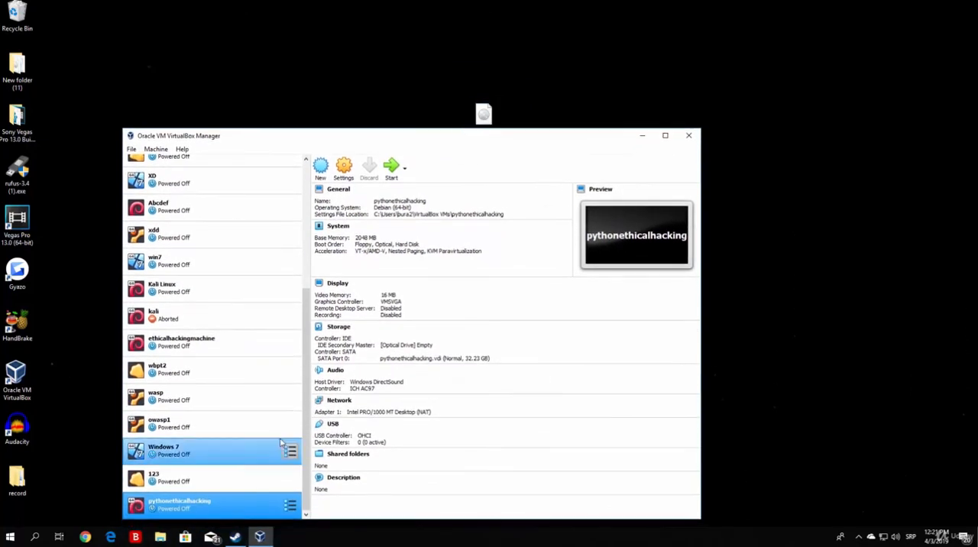